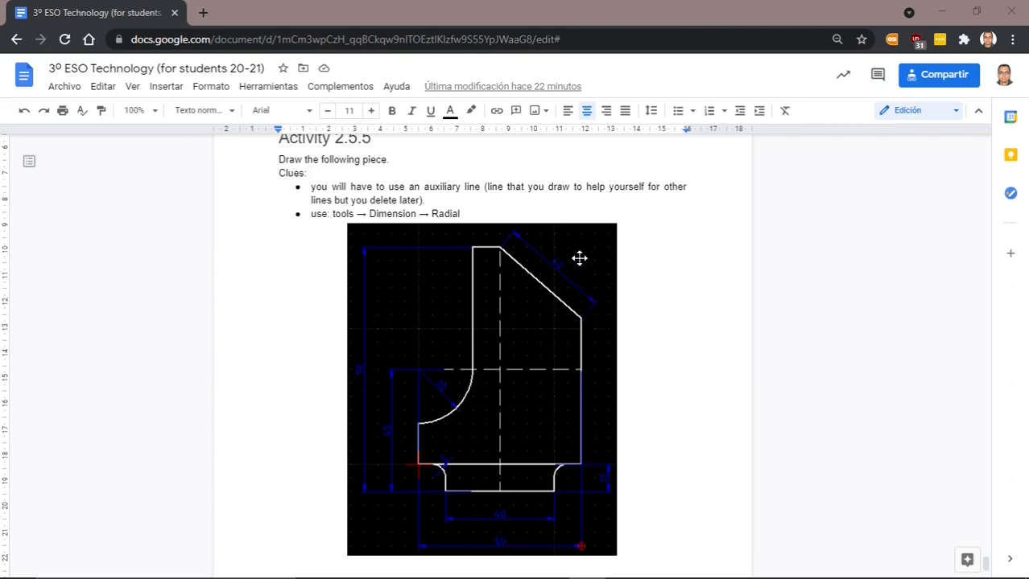
Read the Activity 2.5.5 clues about the auxiliary line and radial dimension, check the reference drawing, and switch to LibreCAD.
drag(310, 187, 474, 186)
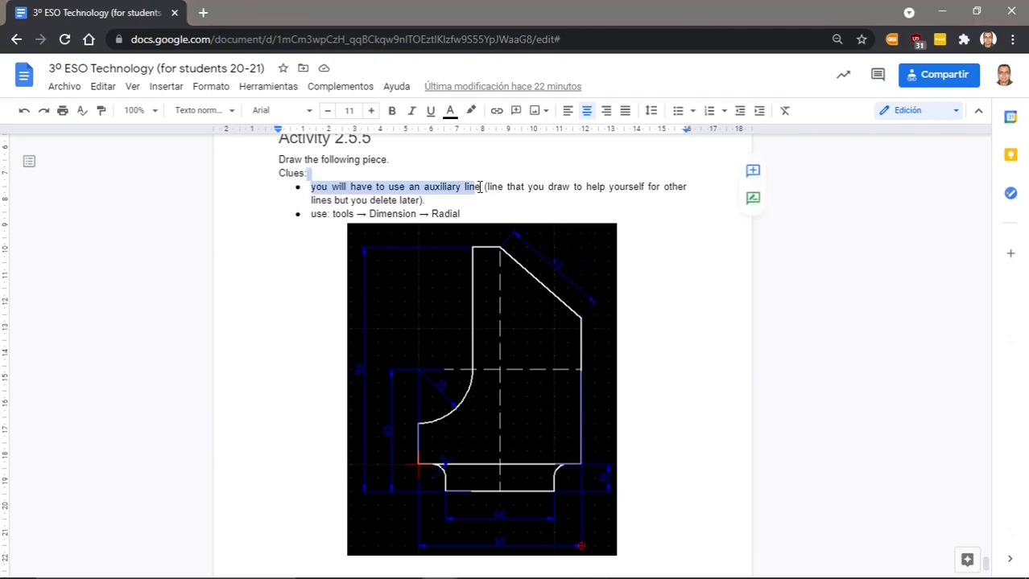
click(481, 188)
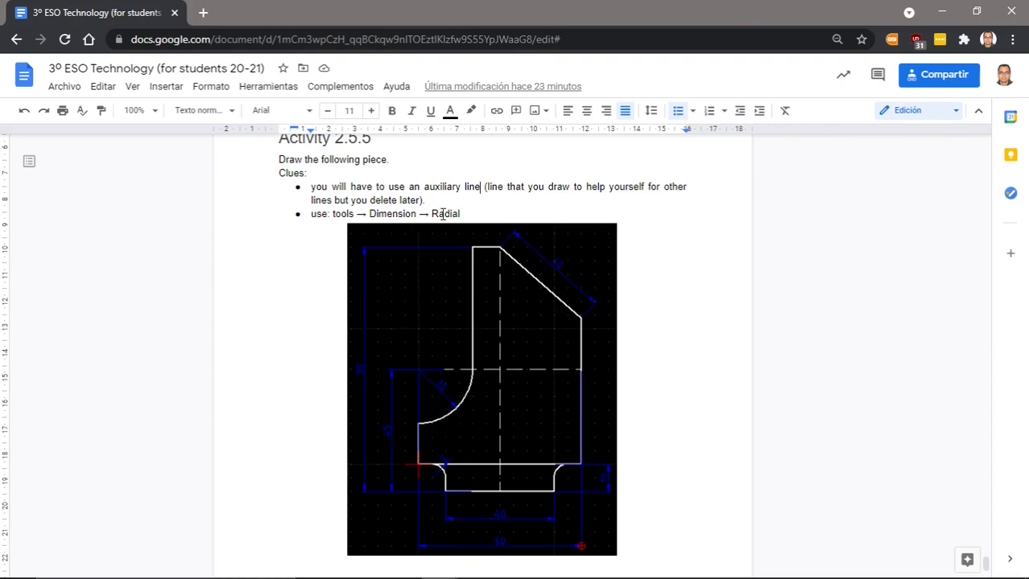
drag(453, 215, 451, 214)
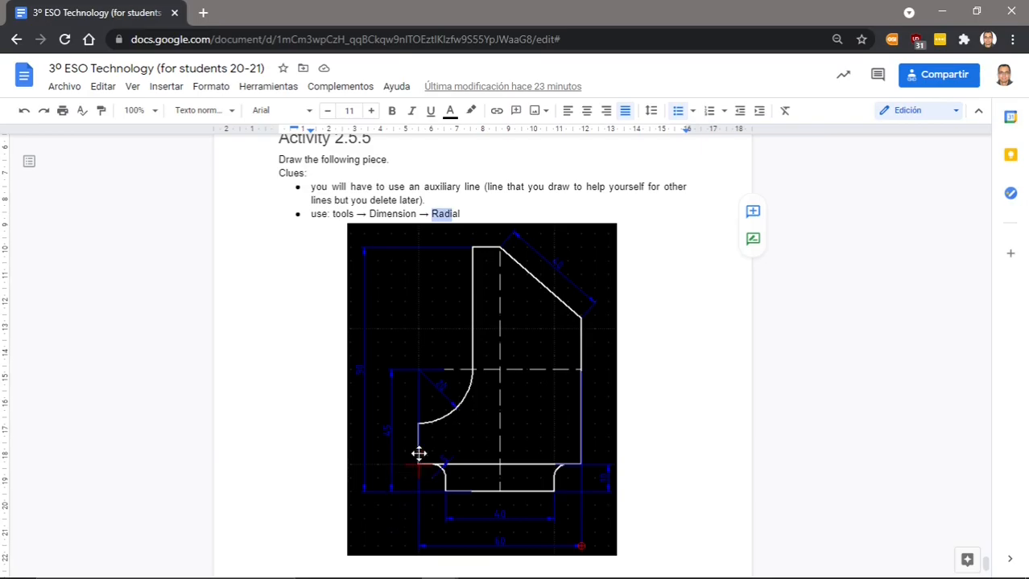
key(alt+Tab)
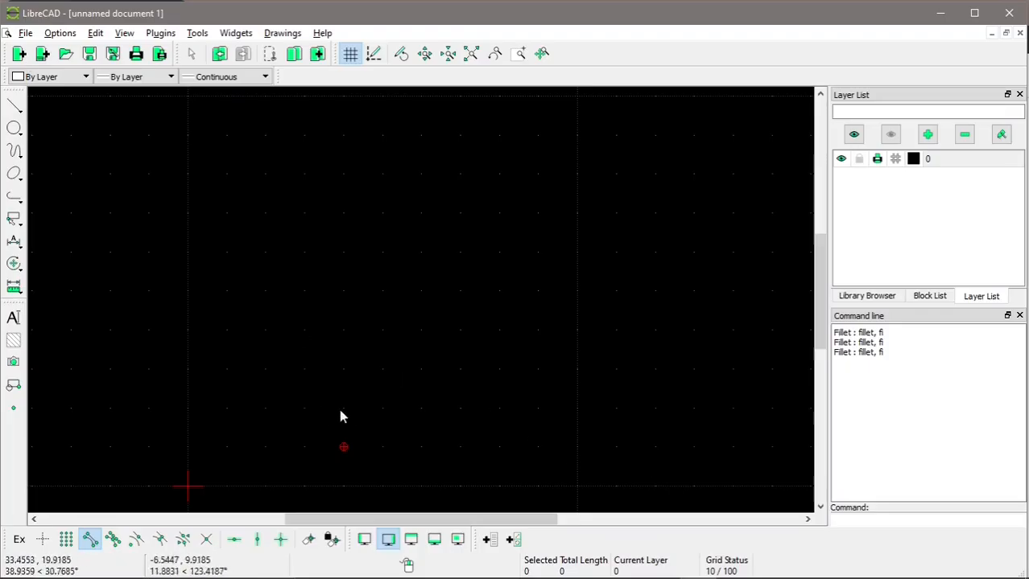
Enable snapping to the grid and try a point-to-point distance measurement starting at 90,20, with the grid spacing at 1.
click(17, 290)
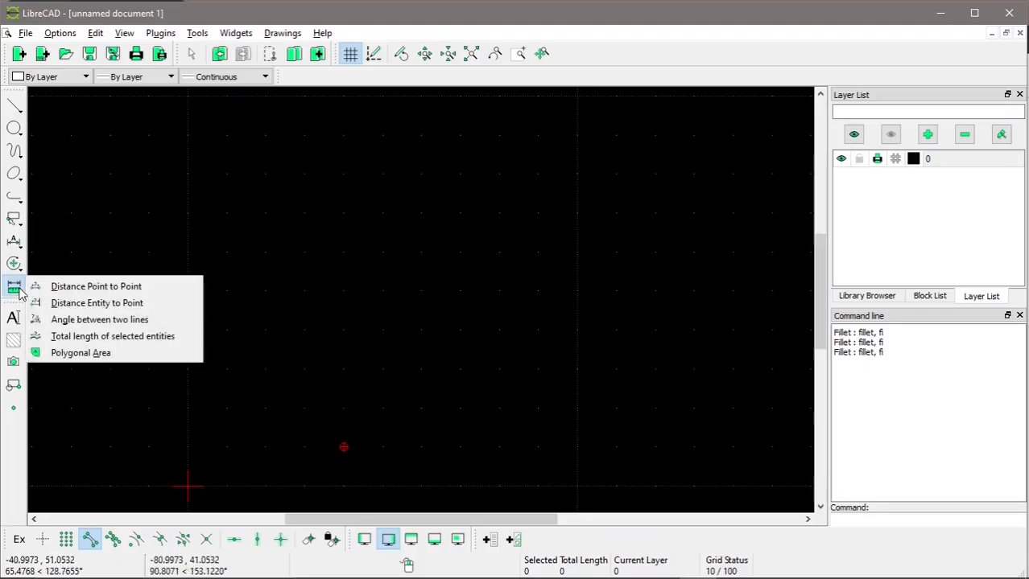
click(52, 283)
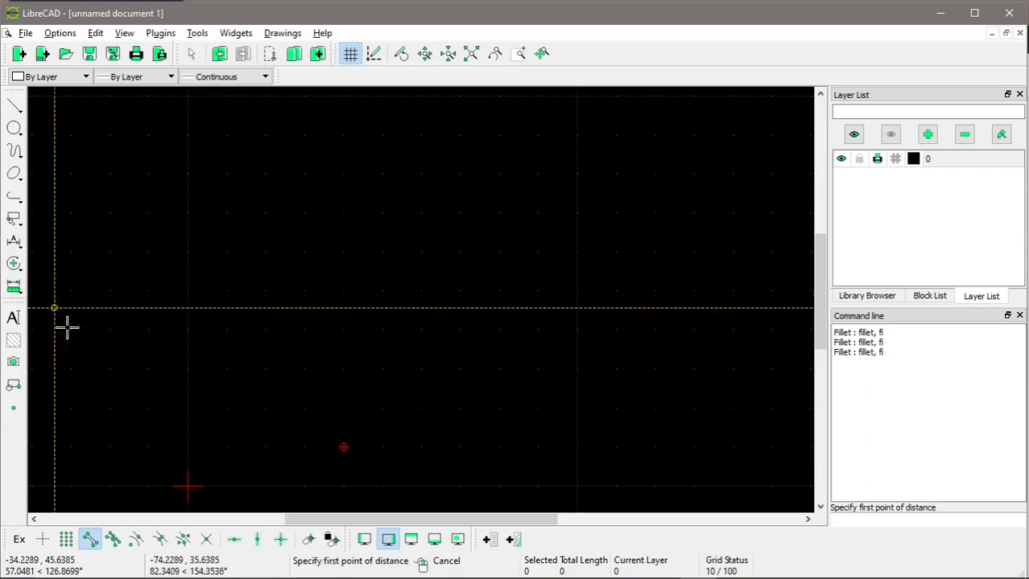
click(66, 539)
click(538, 408)
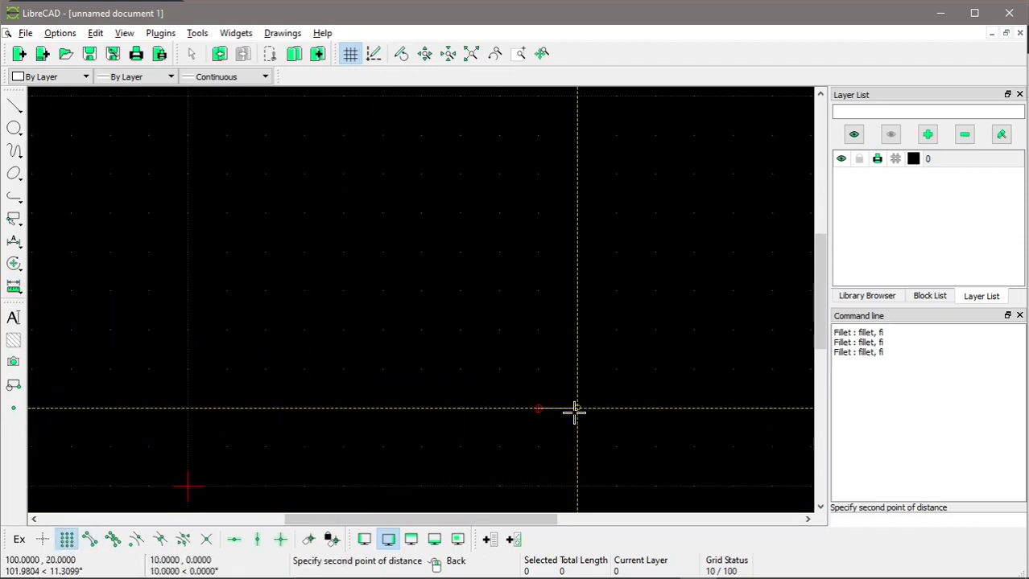
scroll(569, 409, up, 4)
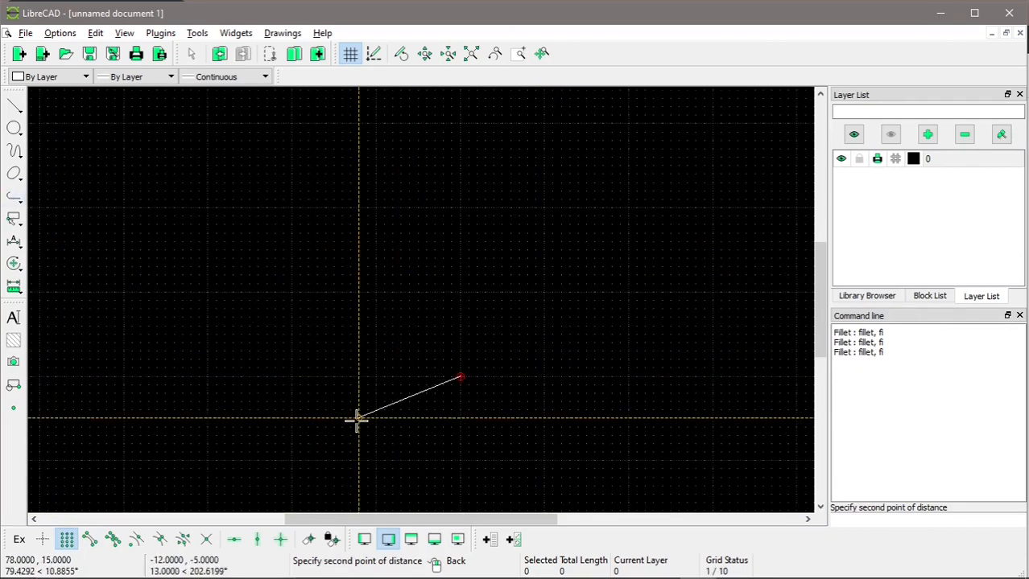
Draw the base outline with two-point lines through 120,20, 110,20, 110,10, 70,10, 70,20 and 60,20, following the reference drawing.
click(13, 105)
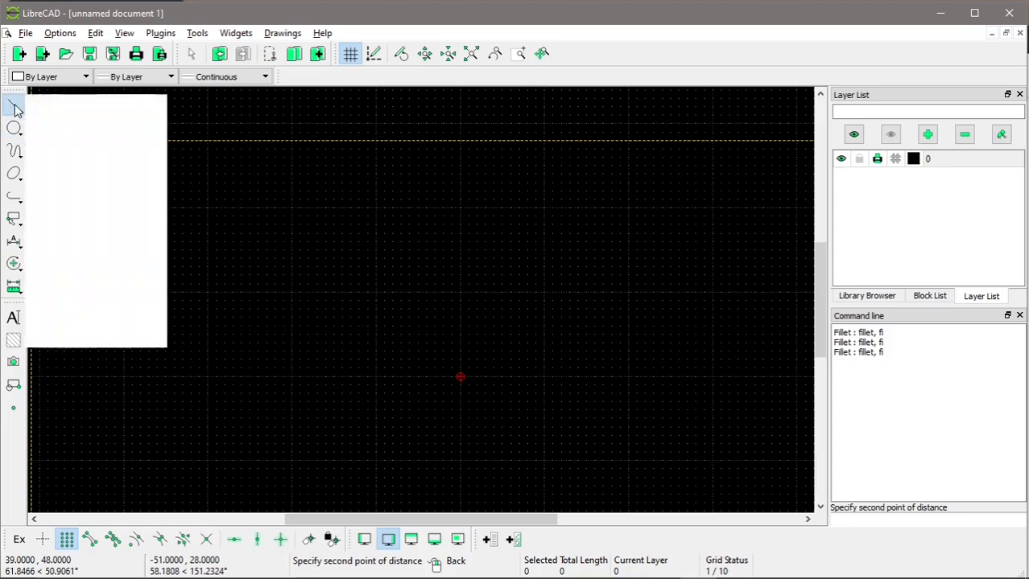
click(55, 104)
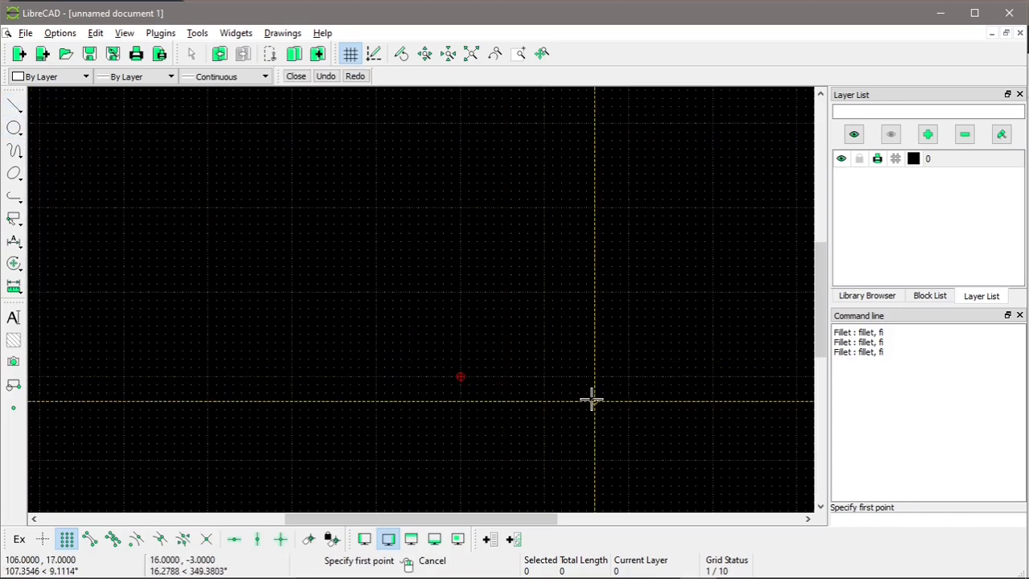
key(alt+Tab)
key(alt+Tab)
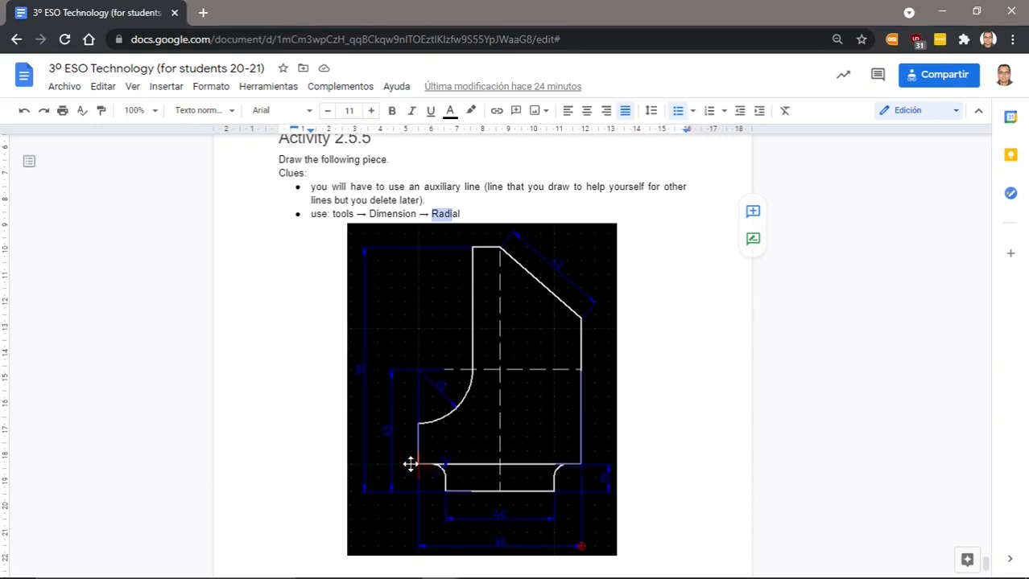
key(alt+Tab)
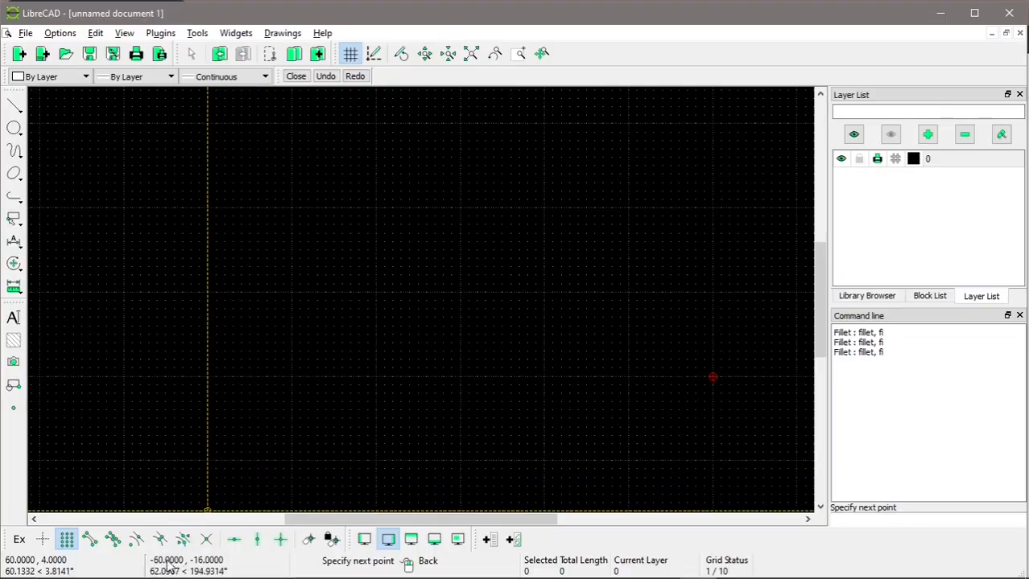
click(629, 377)
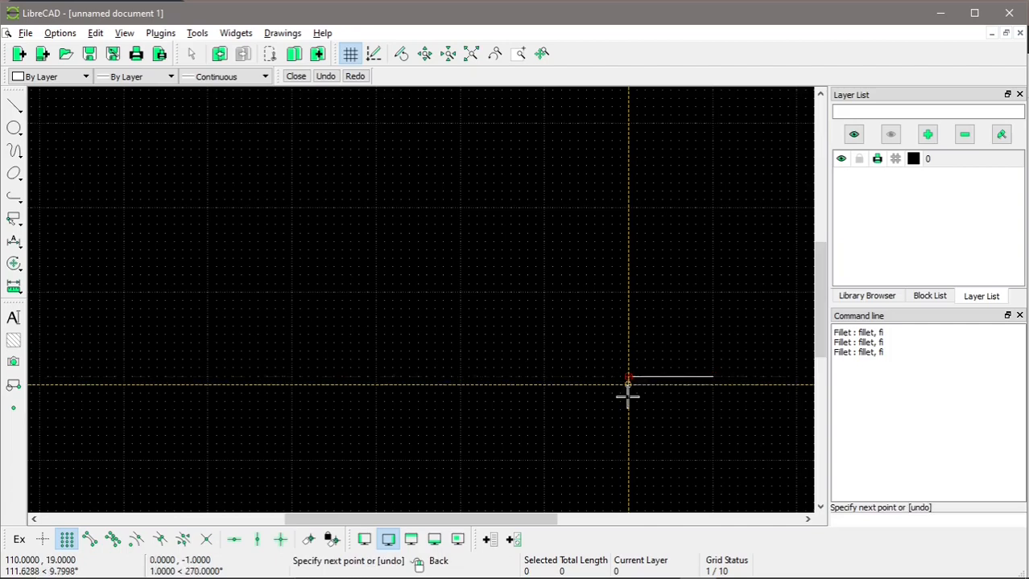
click(628, 461)
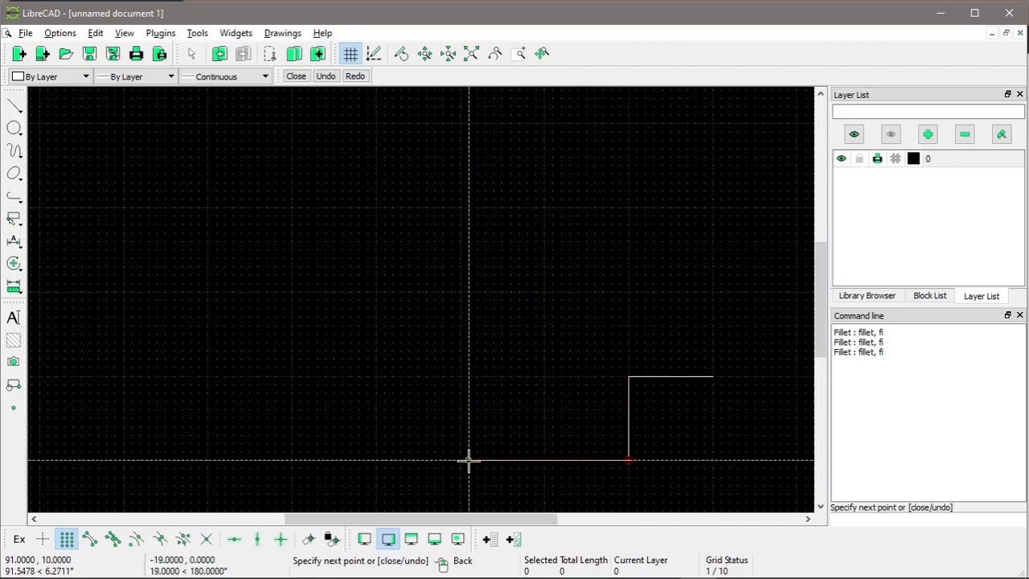
click(292, 461)
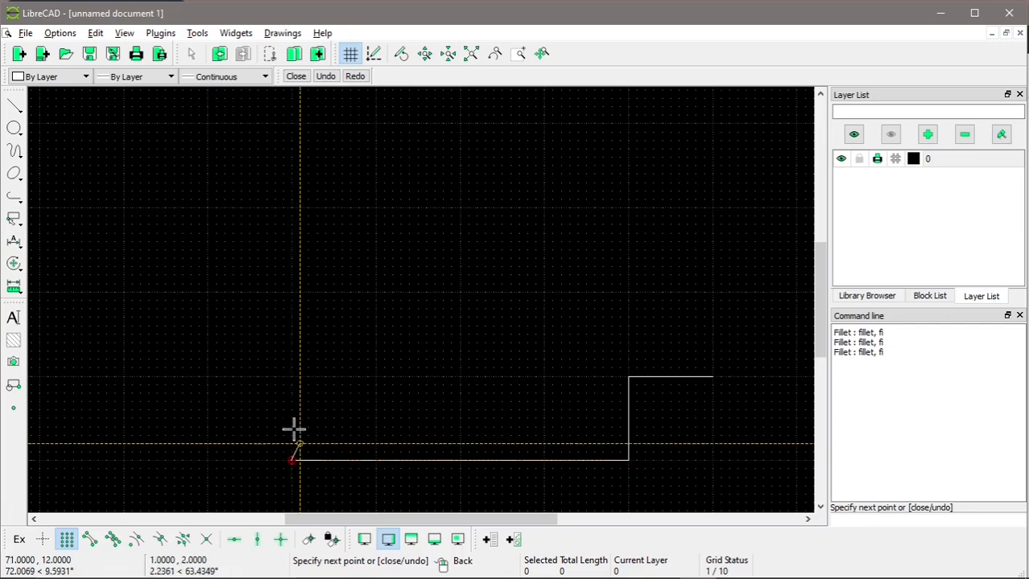
click(291, 377)
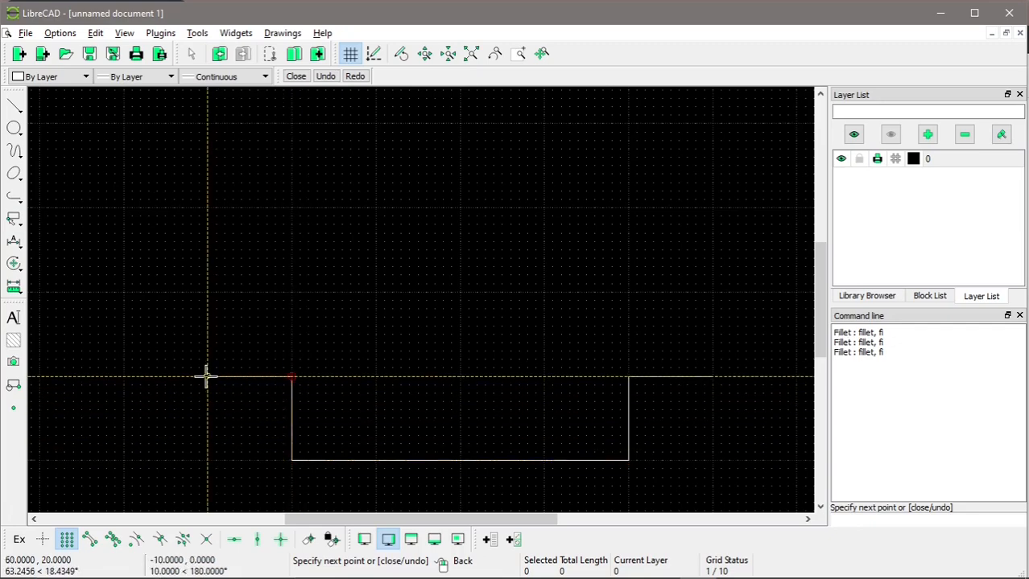
Check the reference drawing and continue the outline from 60,20 with a 15-unit edge upward and a 20-unit edge rightward.
key(alt+Tab)
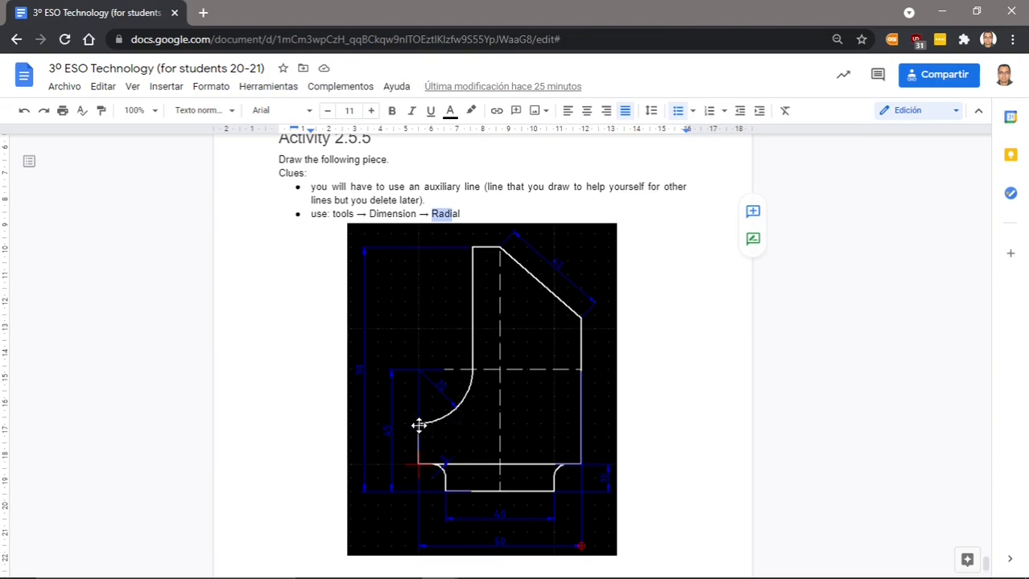
key(alt+Tab)
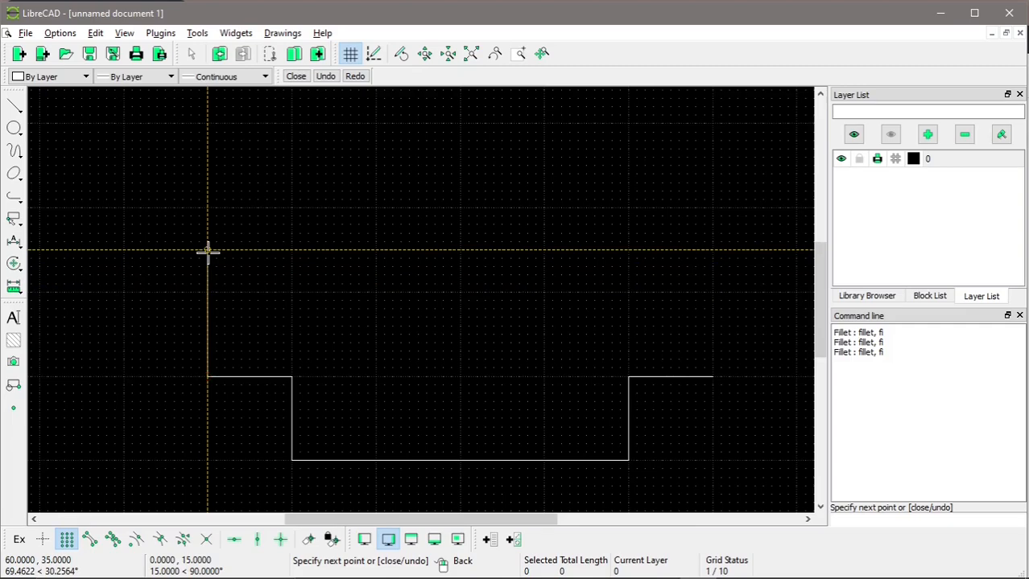
click(208, 251)
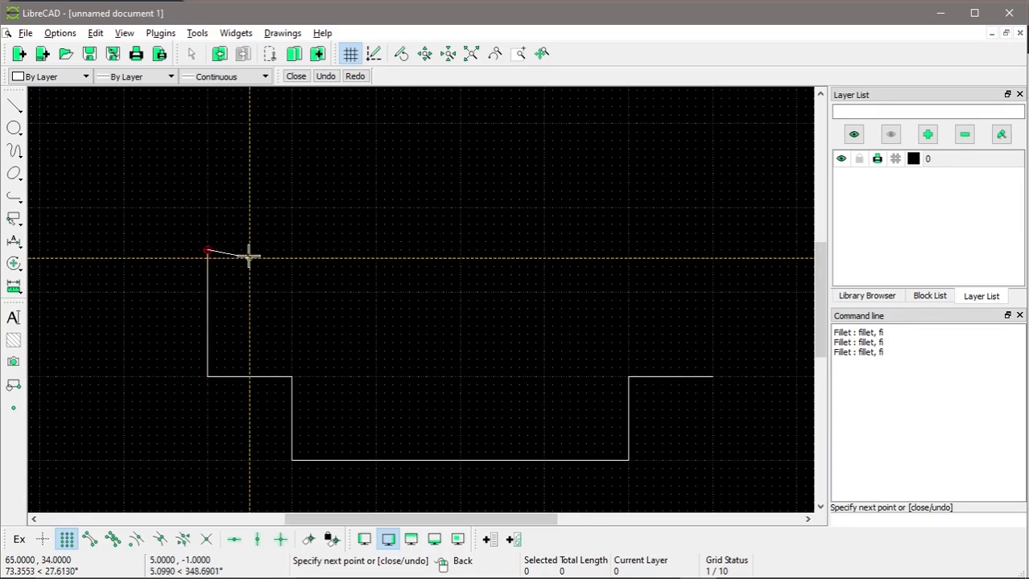
click(375, 250)
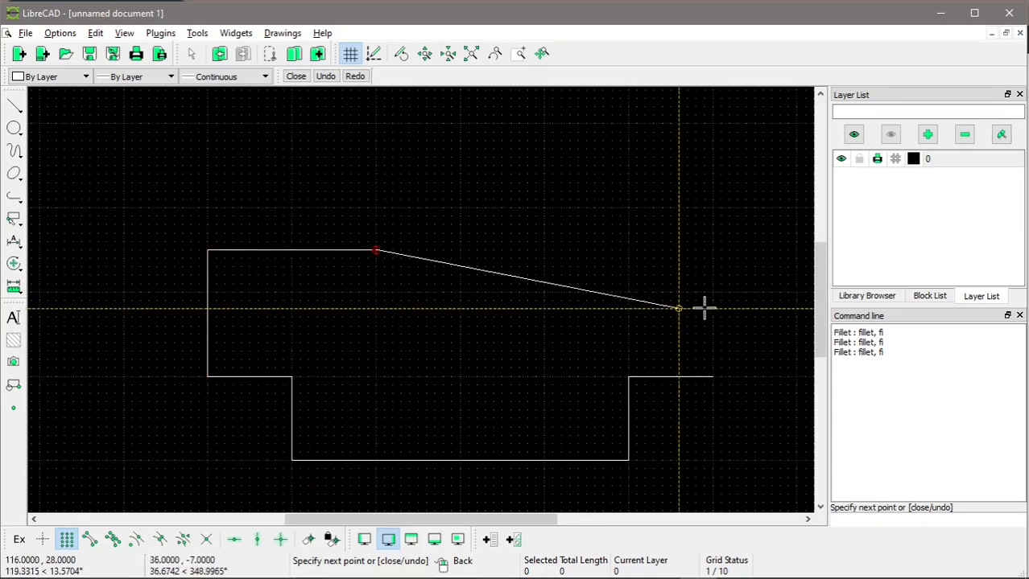
Extend the outline 65 units up to 80,100 and 10 units right to 90,100, and end the line chain there.
drag(820, 328, 817, 236)
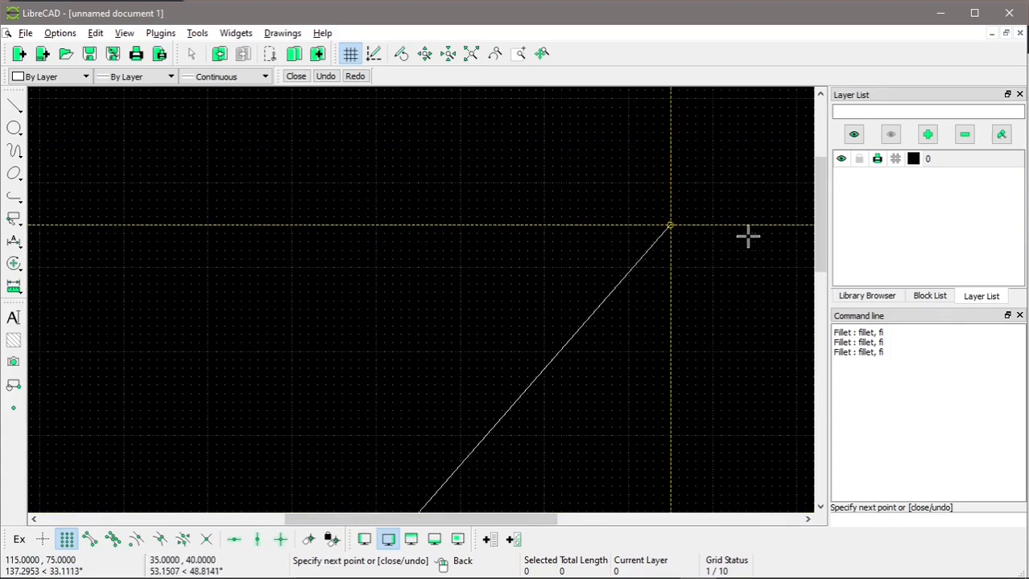
drag(818, 216, 816, 180)
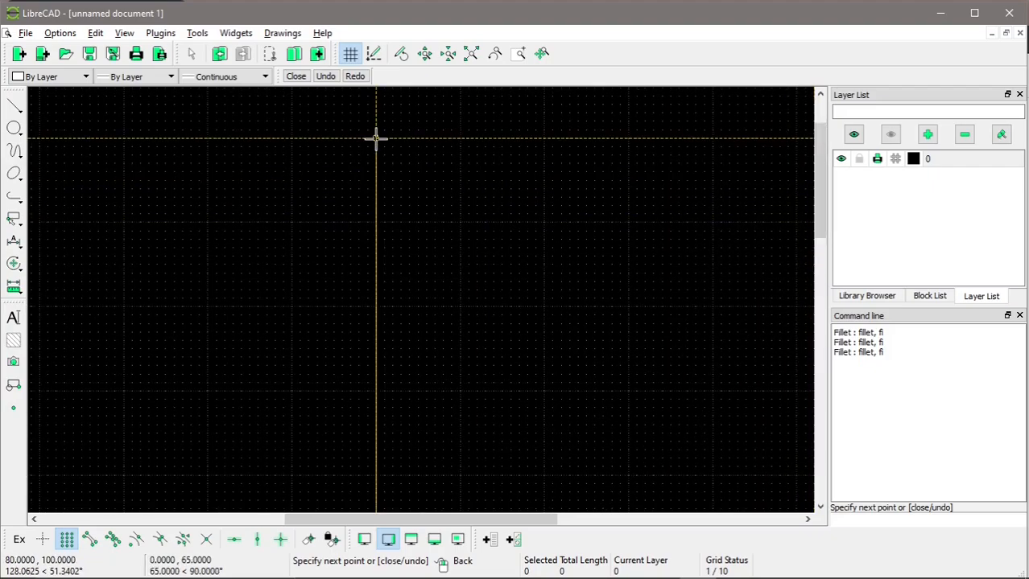
key(alt+Tab)
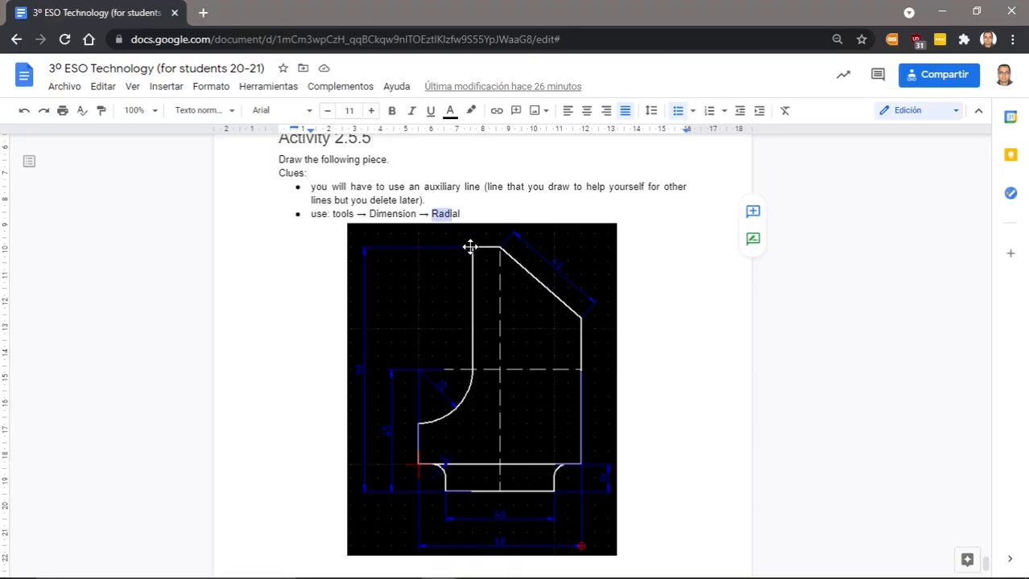
key(alt+Tab)
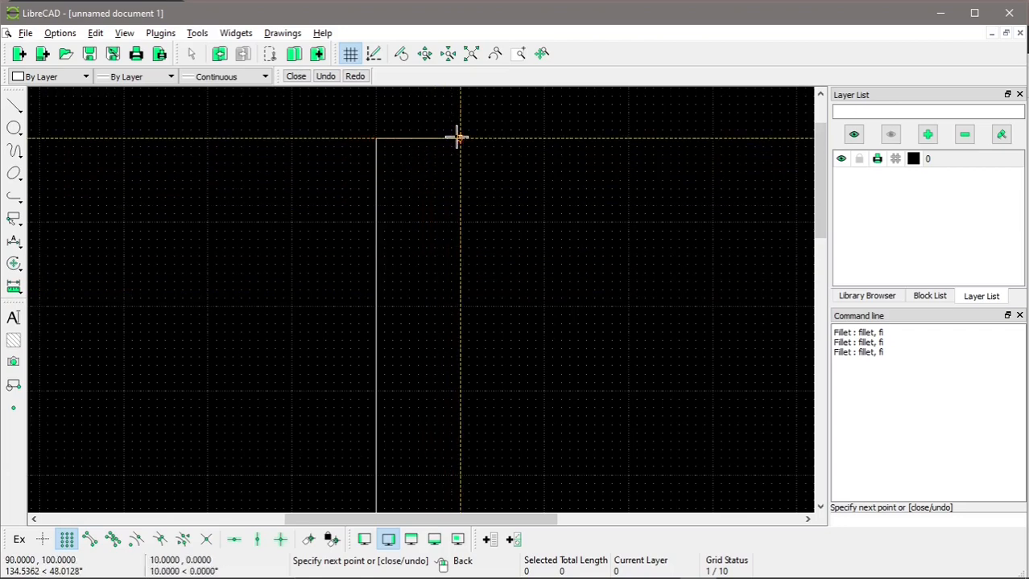
click(456, 139)
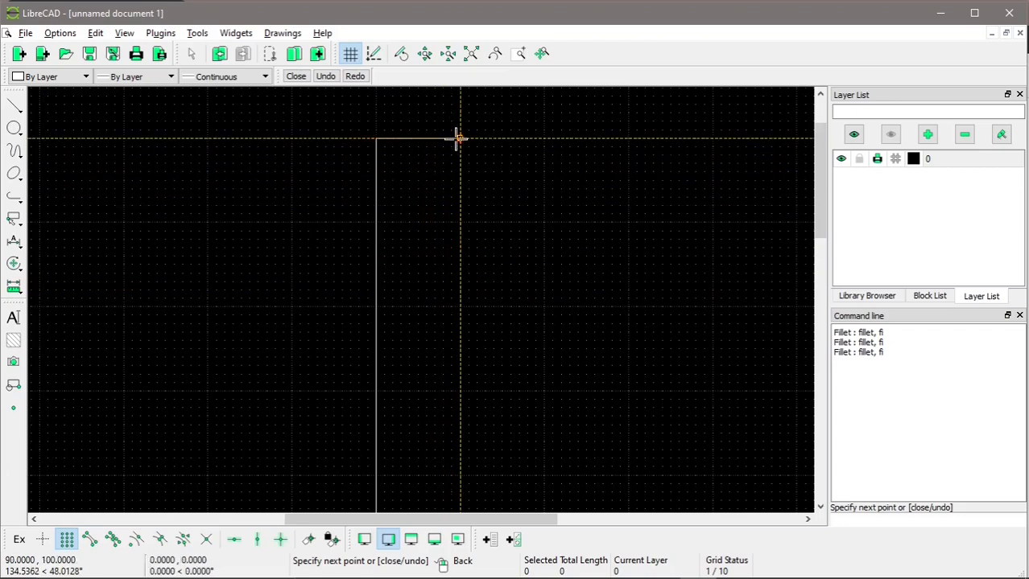
right_click(457, 138)
scroll(452, 248, down, 7)
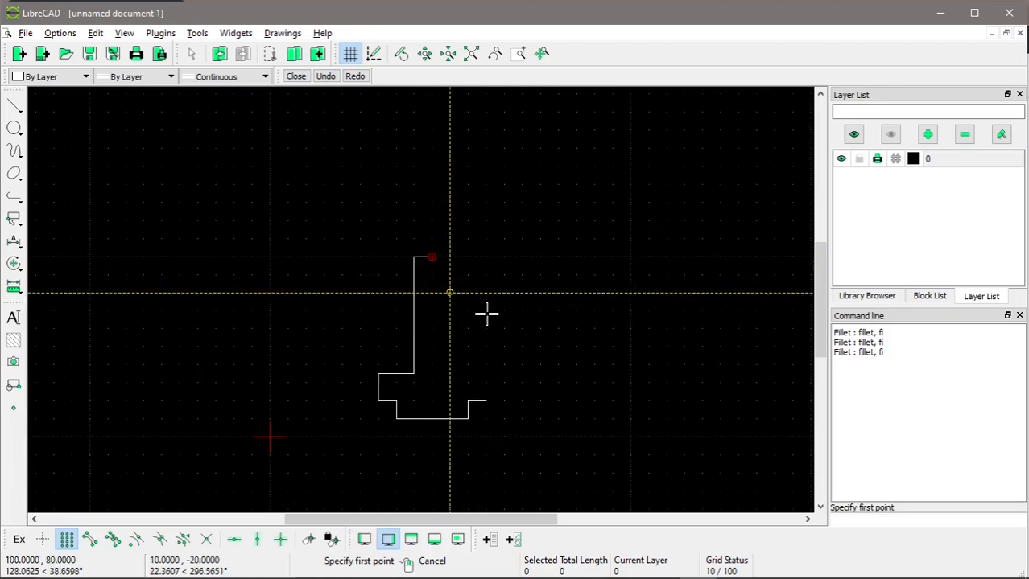
scroll(817, 334, down, 2)
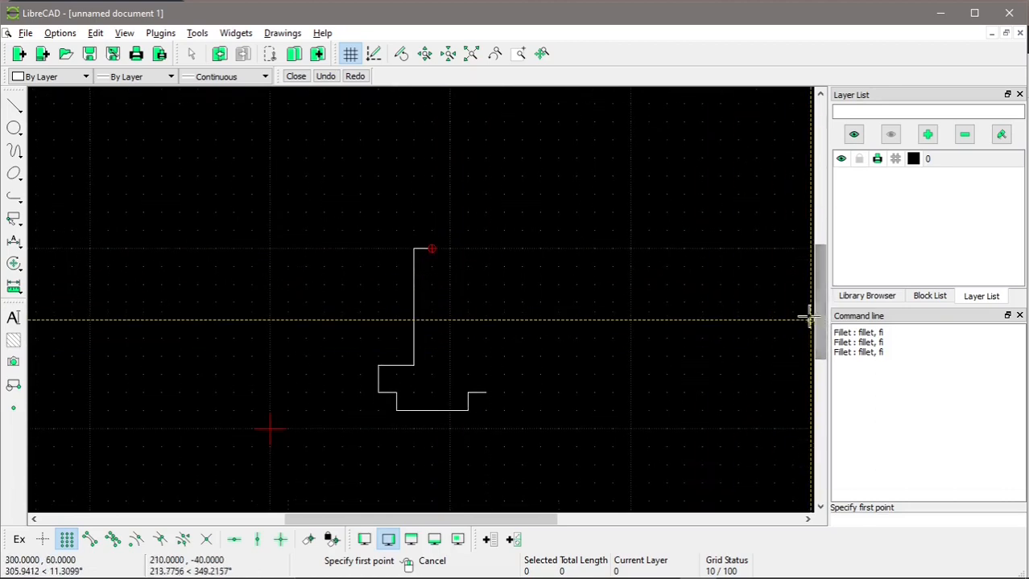
Draw a vertical auxiliary line 100 units long from the base's right end at 120,20 up to 120,120.
click(15, 107)
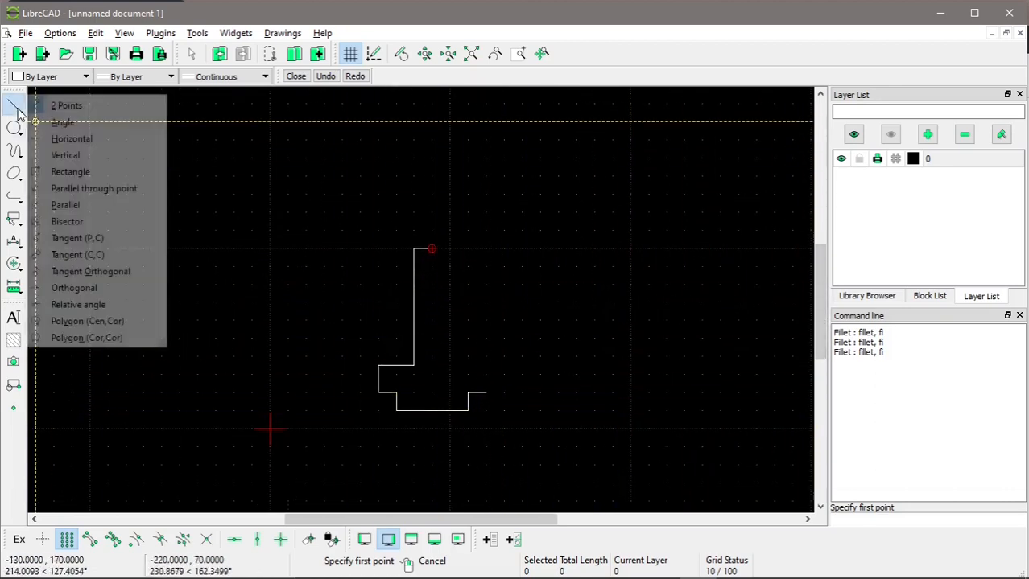
click(40, 106)
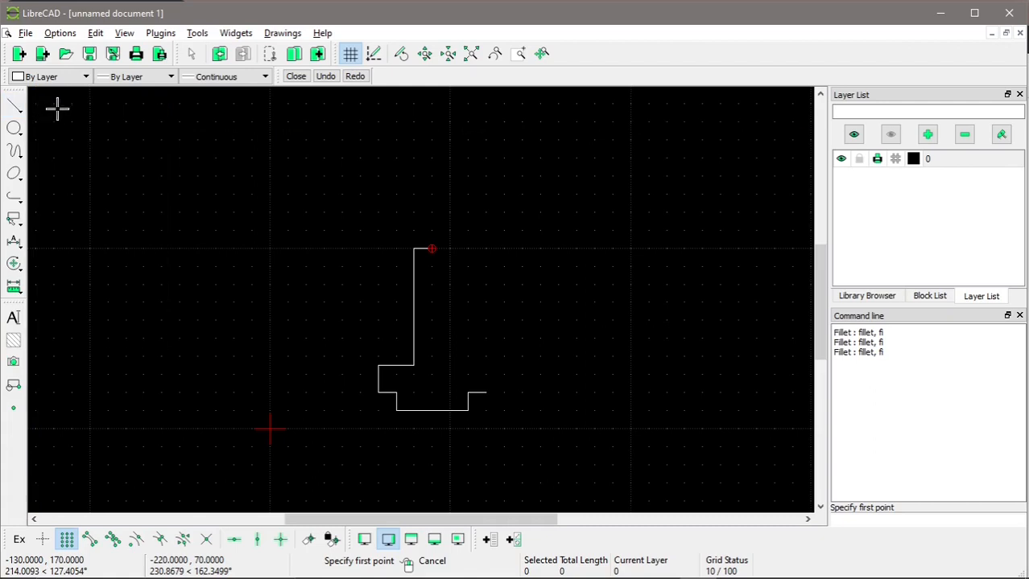
click(485, 392)
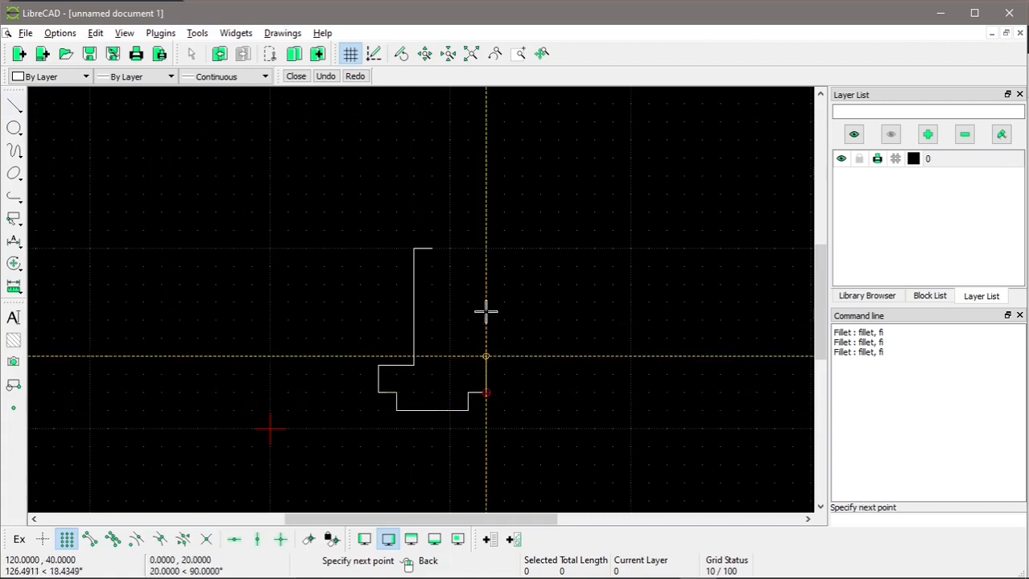
click(481, 203)
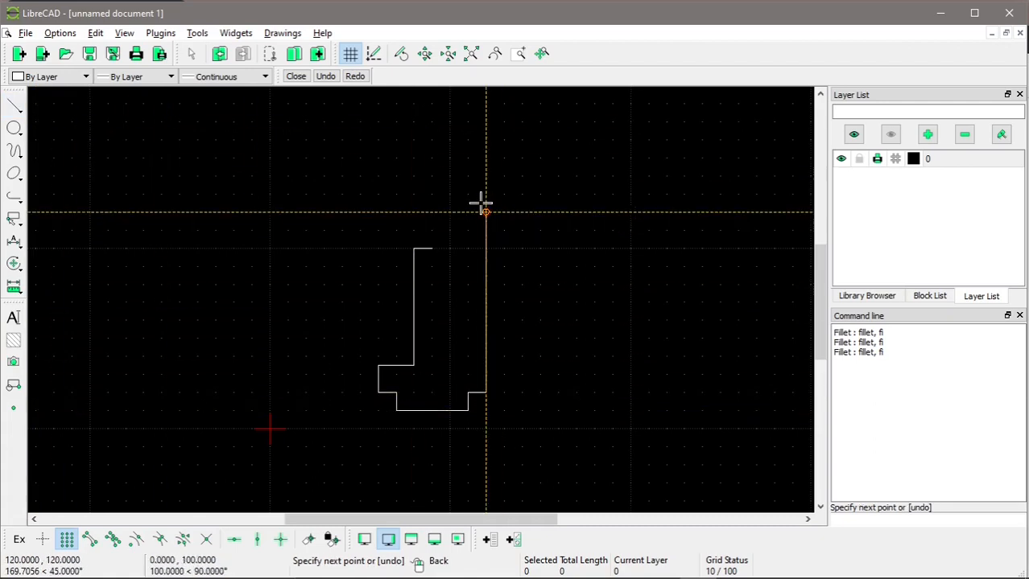
right_click(597, 328)
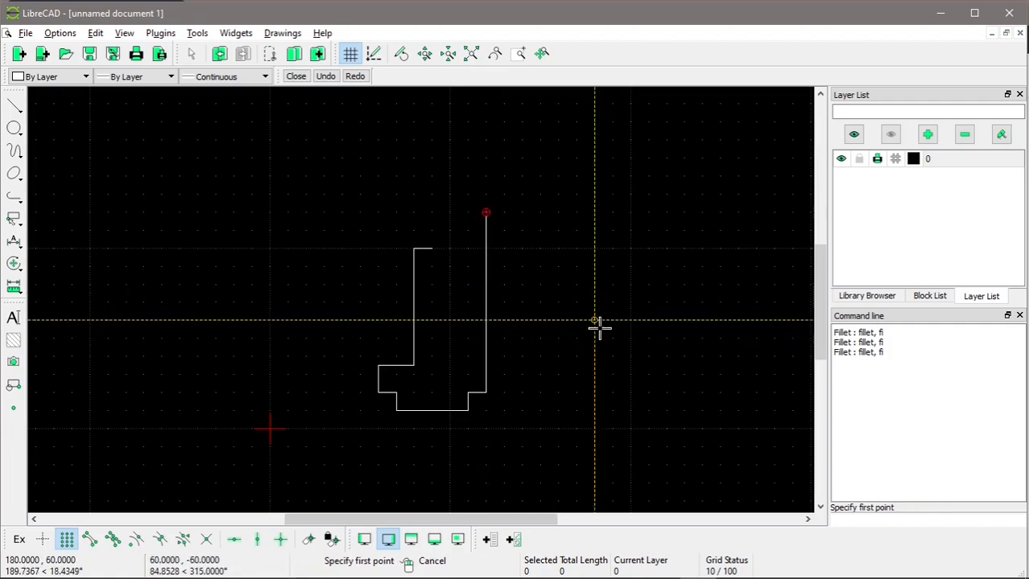
Draw the slanted edge from 90,100 to a point on the vertical auxiliary line, about 40 units long, and end the line chain.
click(431, 247)
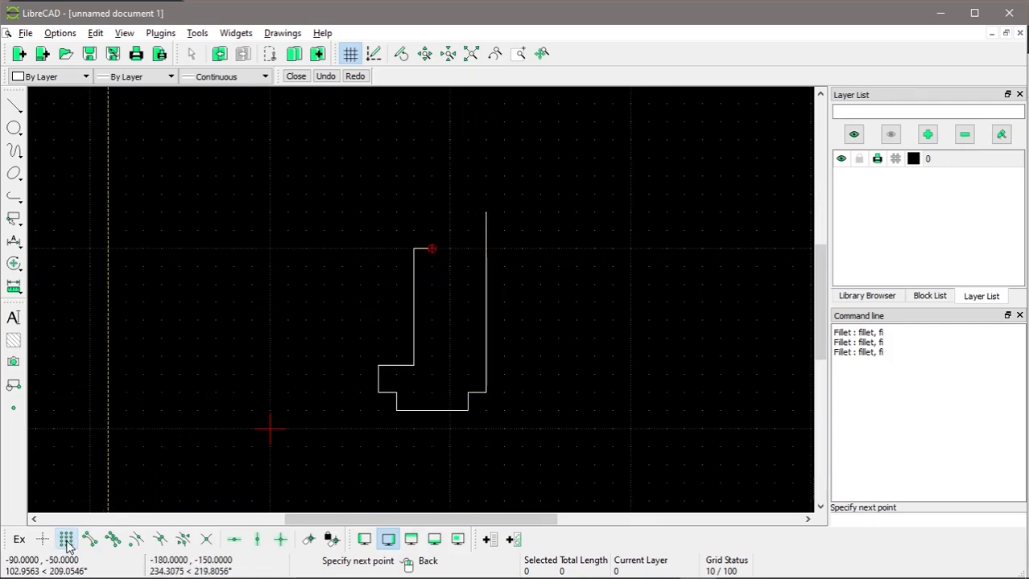
click(113, 541)
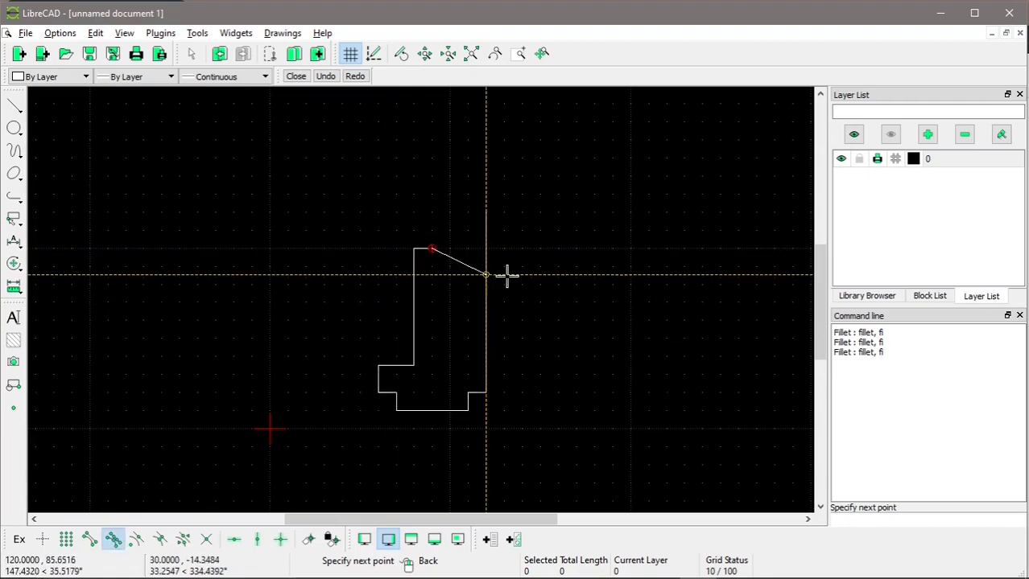
drag(821, 292, 817, 287)
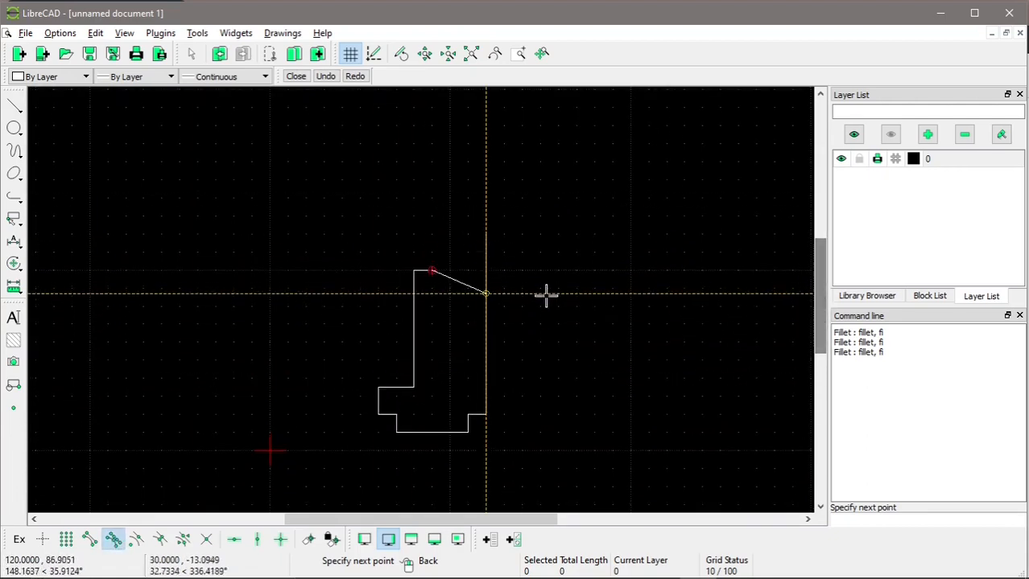
scroll(527, 298, up, 6)
scroll(493, 306, up, 2)
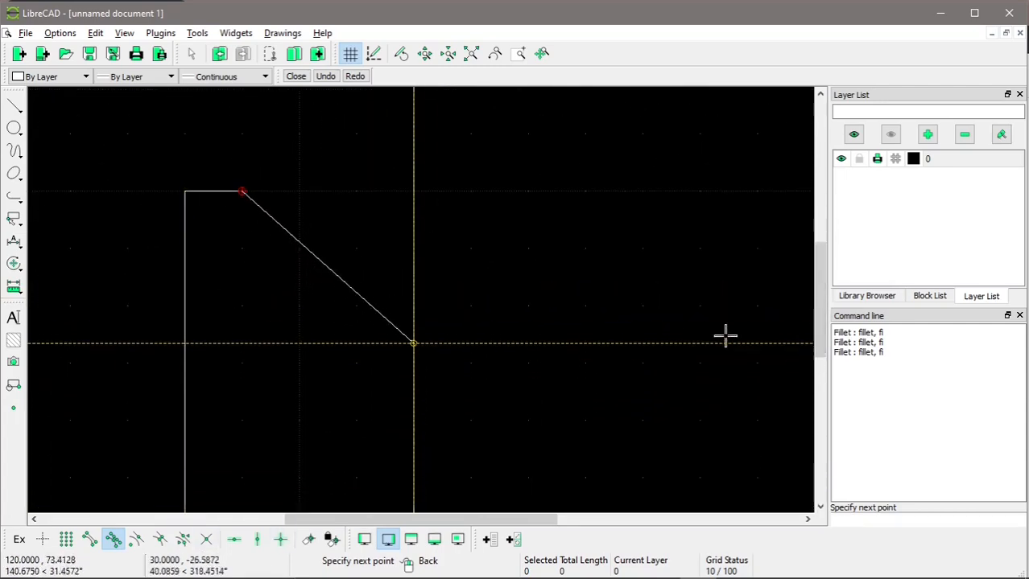
drag(821, 334, 821, 324)
scroll(391, 363, up, 5)
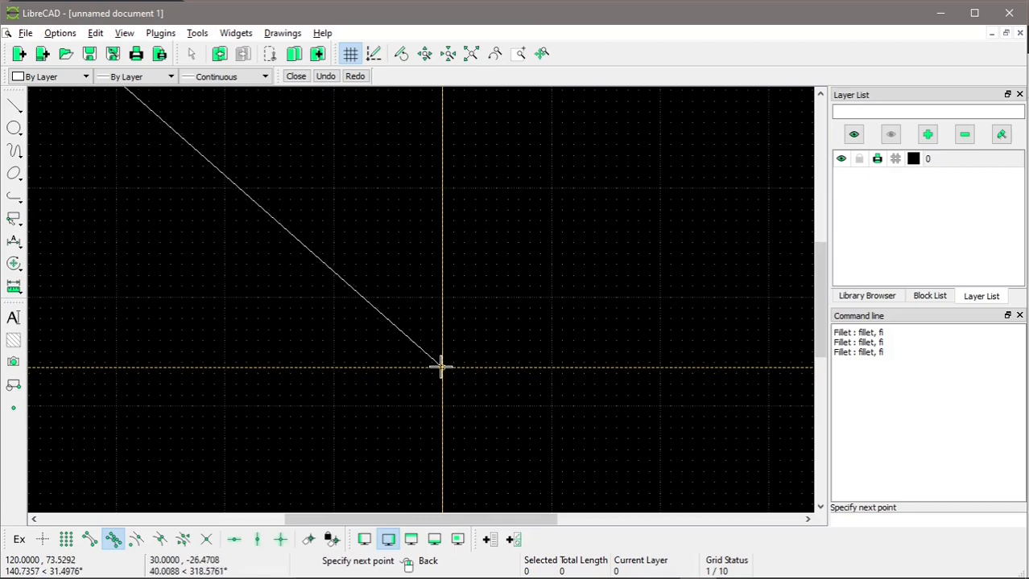
click(441, 367)
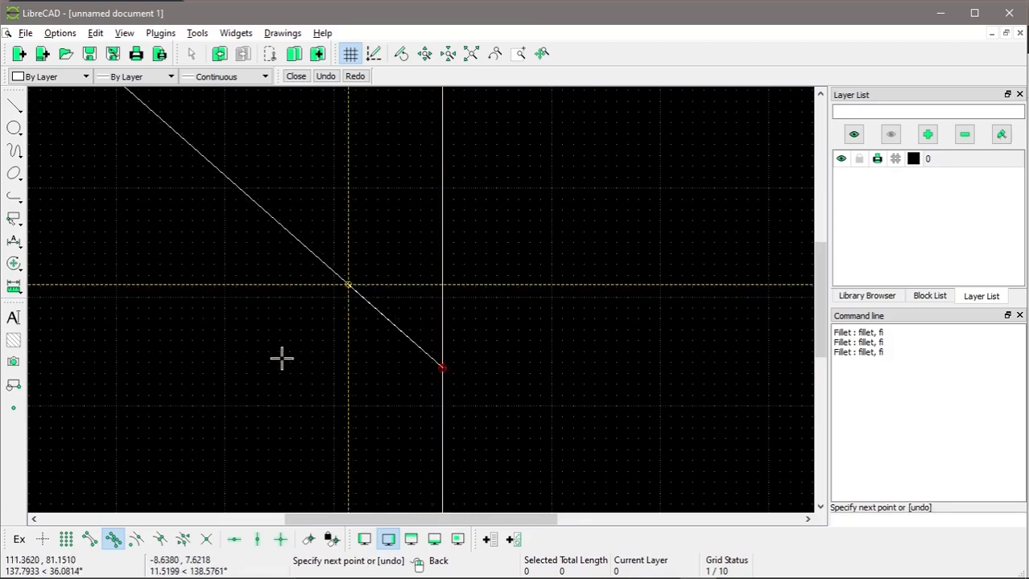
scroll(282, 358, down, 5)
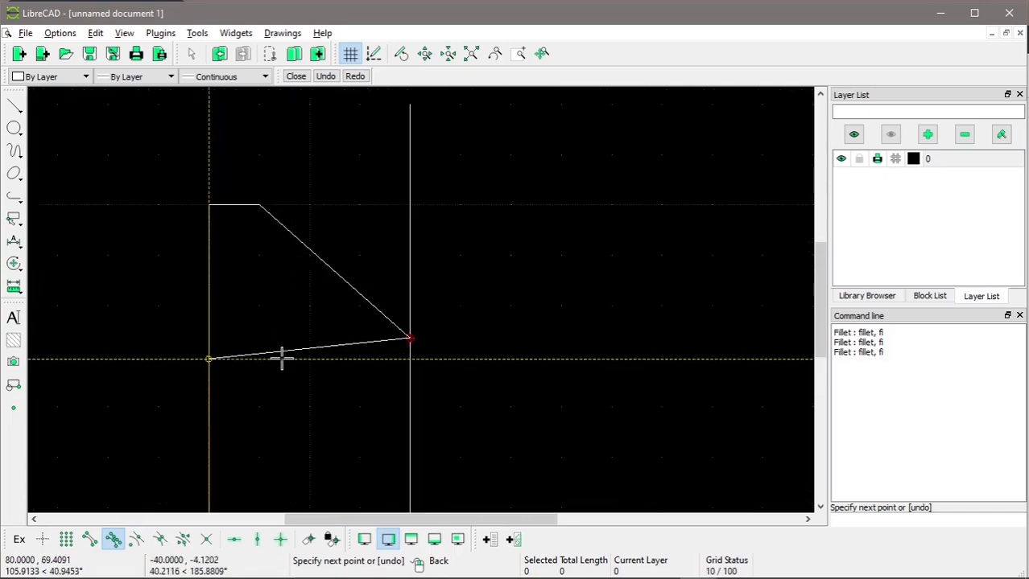
right_click(491, 365)
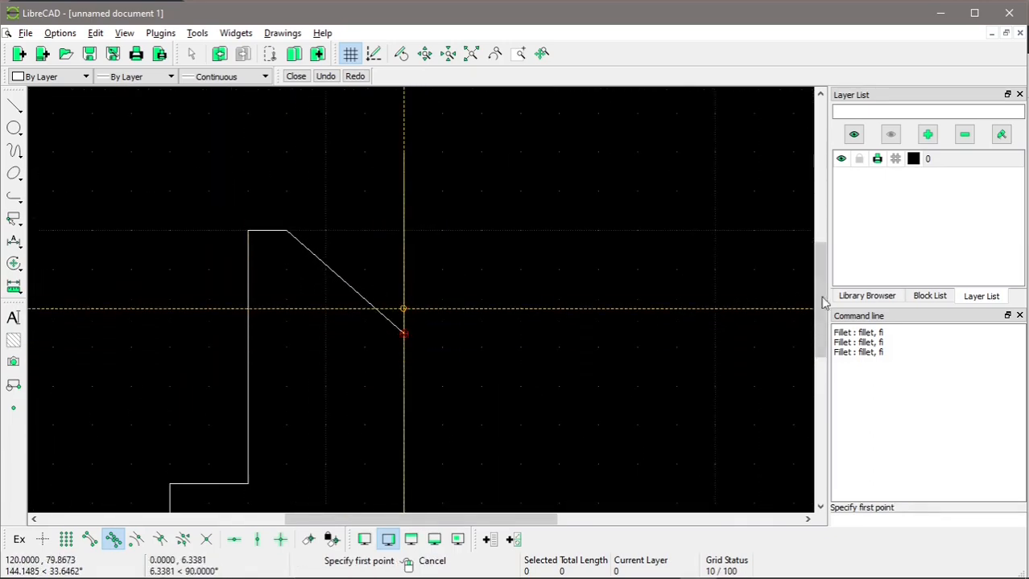
Select the vertical auxiliary line at the base's right end and delete it.
drag(819, 292, 813, 324)
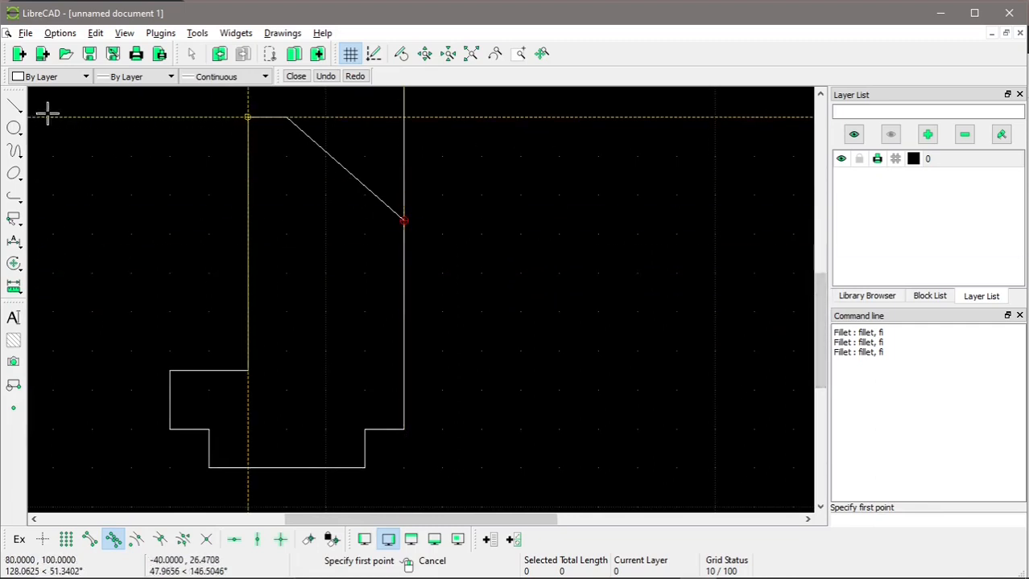
click(13, 219)
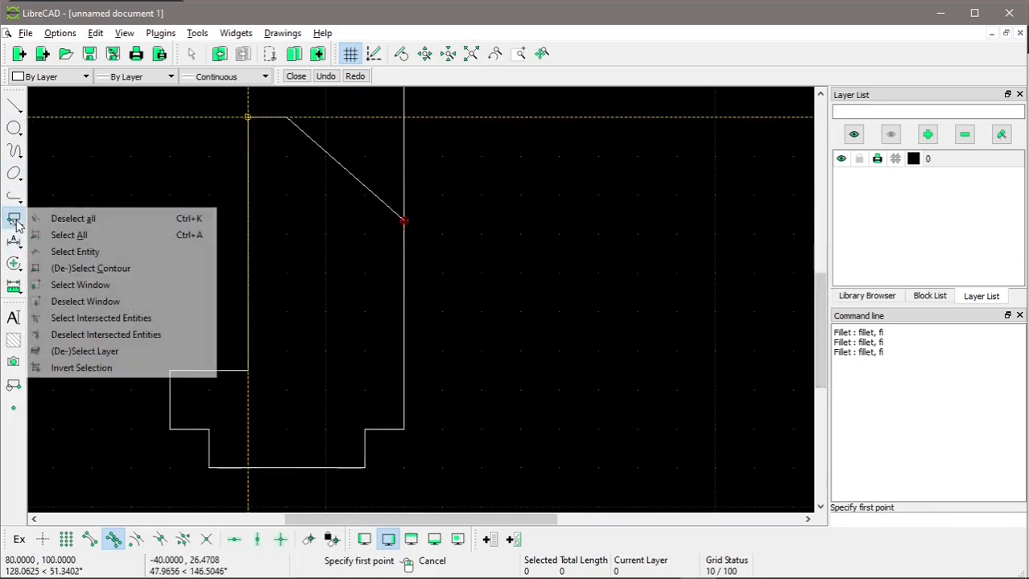
click(74, 253)
click(402, 268)
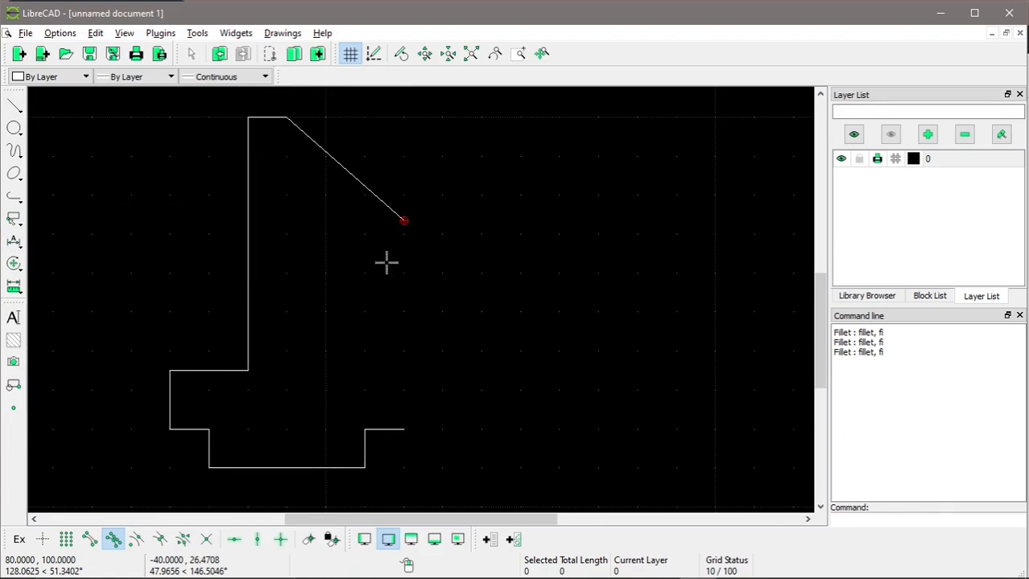
Close the outline with a two-point vertical line from 120,20 up to the lower end of the slanted edge.
click(16, 108)
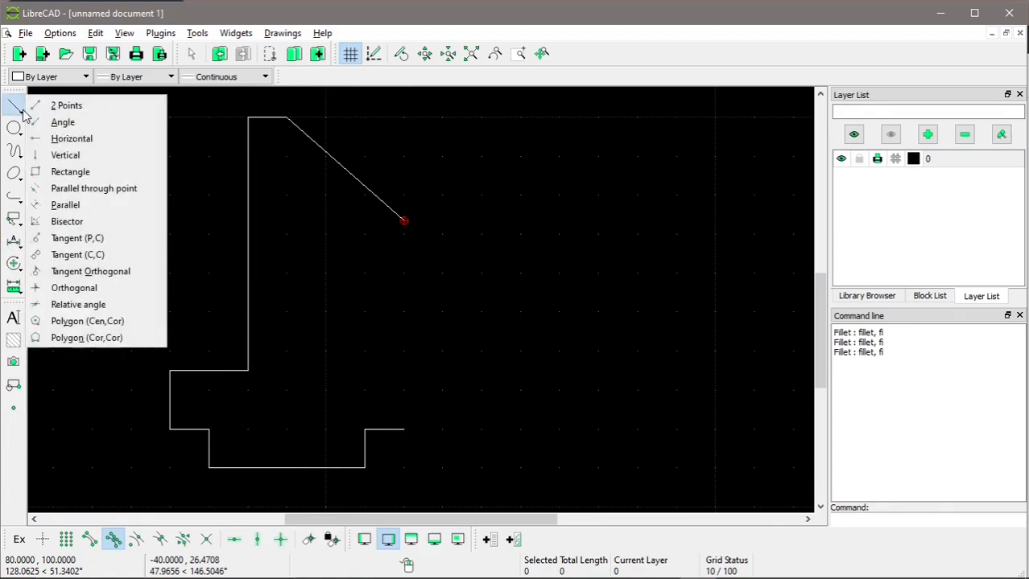
click(61, 105)
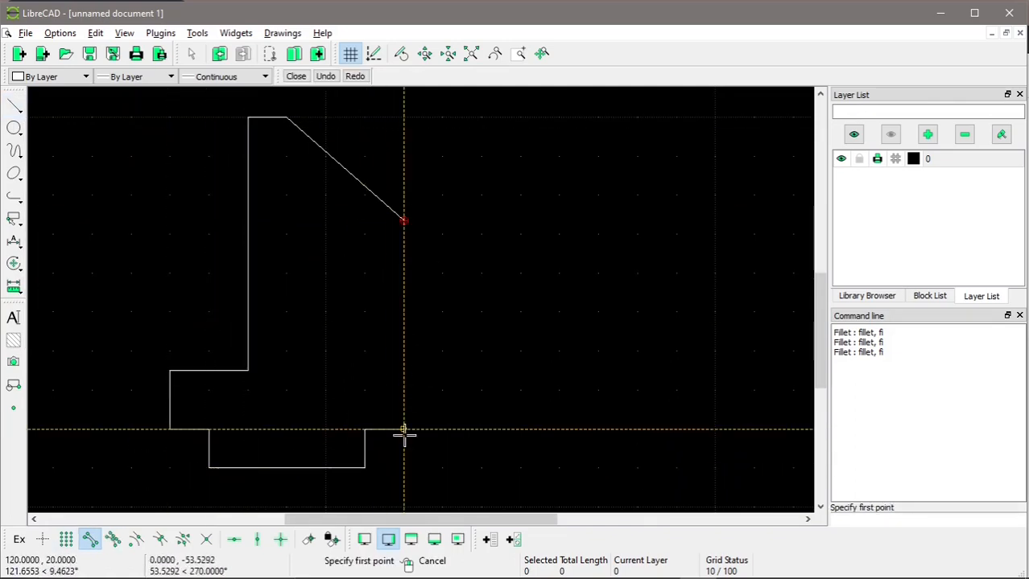
click(404, 429)
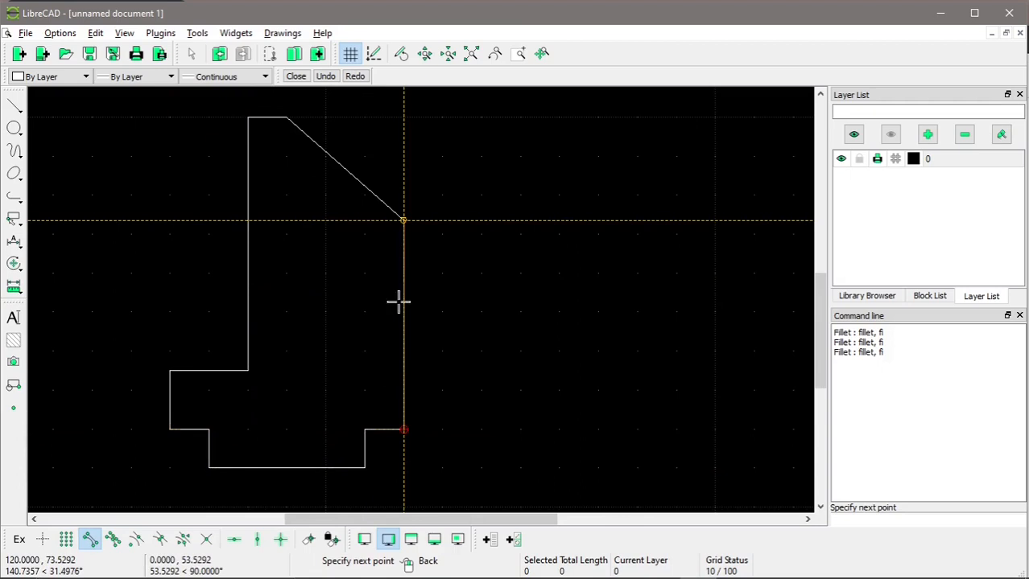
click(403, 221)
right_click(400, 308)
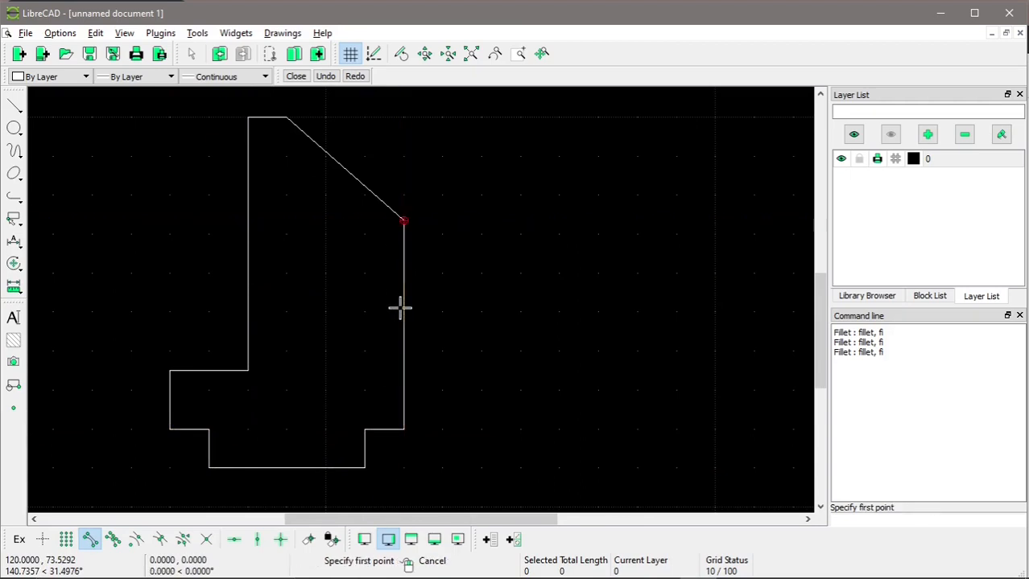
Check the reference drawing and fillet the two base corners at 110,20 and 70,20 with a trimmed radius of 5.
scroll(473, 375, down, 3)
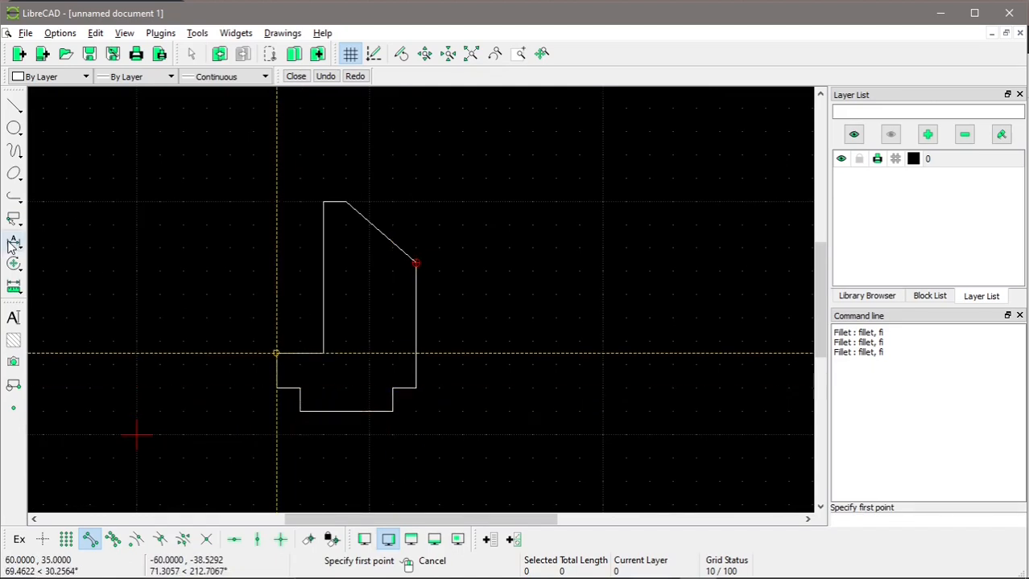
key(alt+Tab)
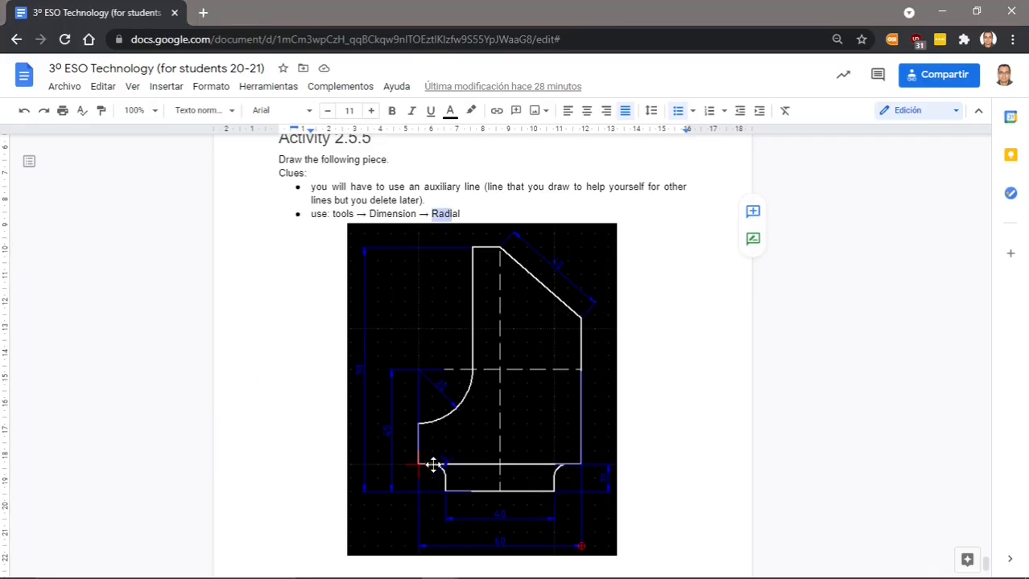
key(alt+Tab)
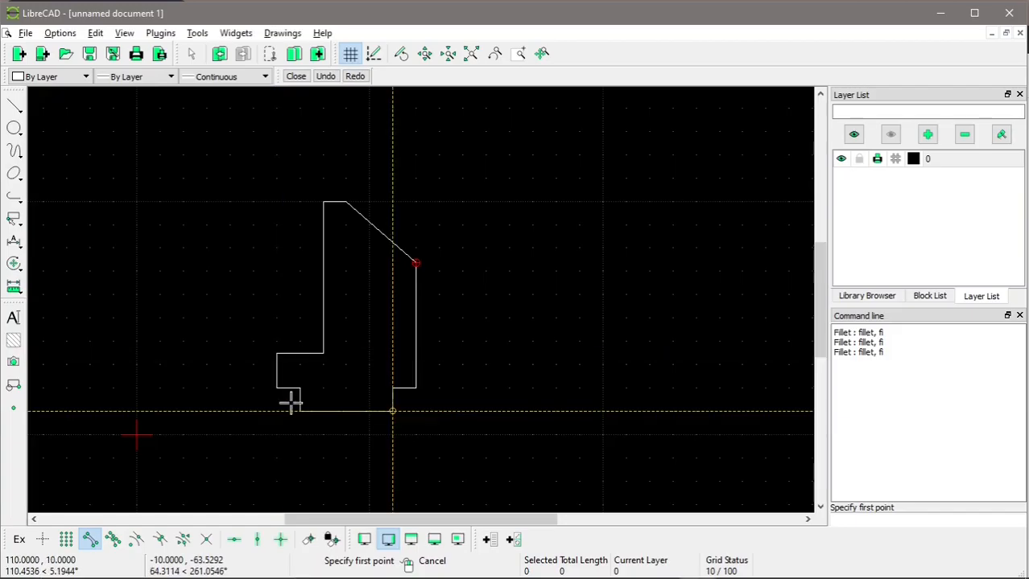
click(14, 266)
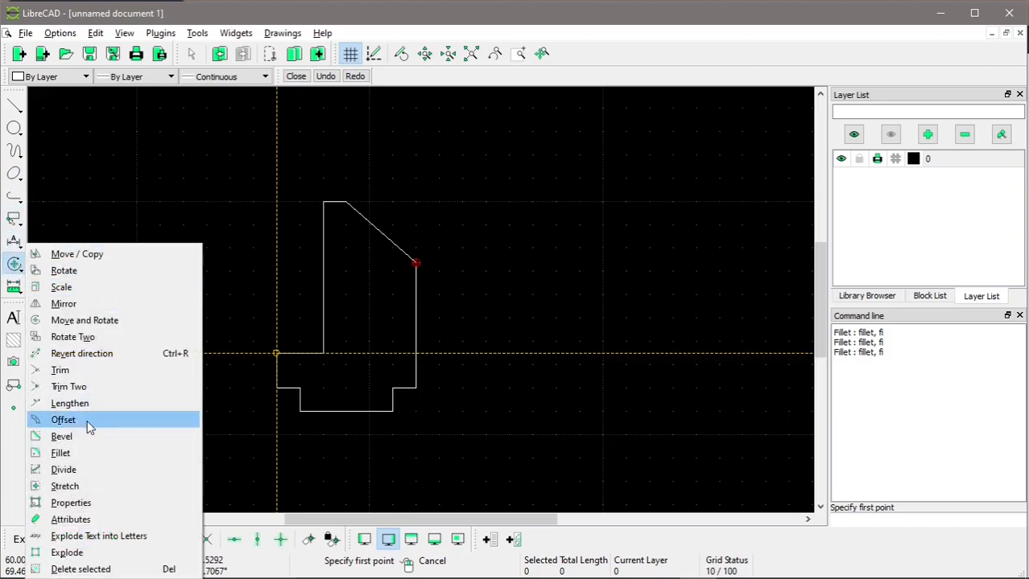
click(87, 455)
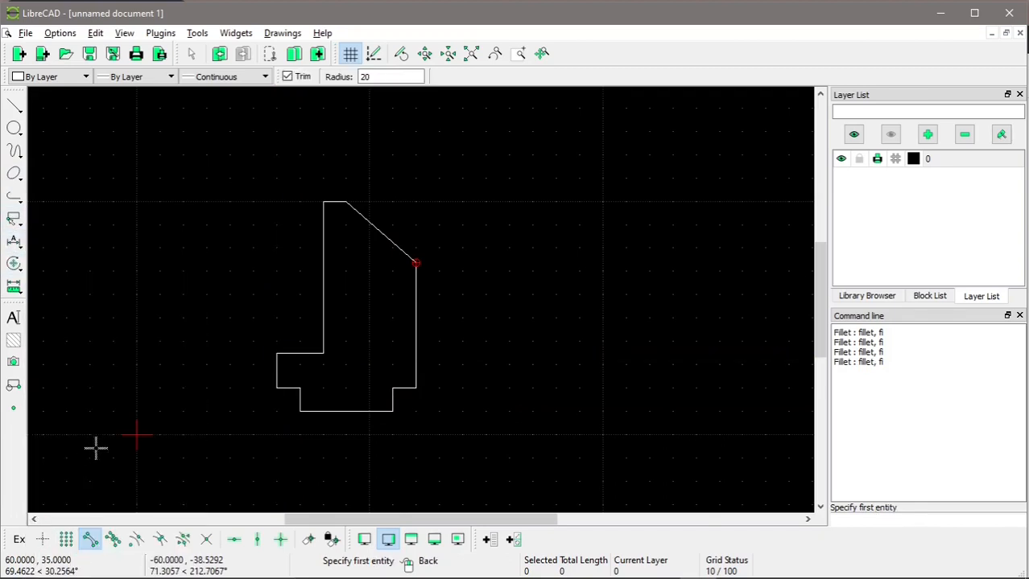
key(alt+Tab)
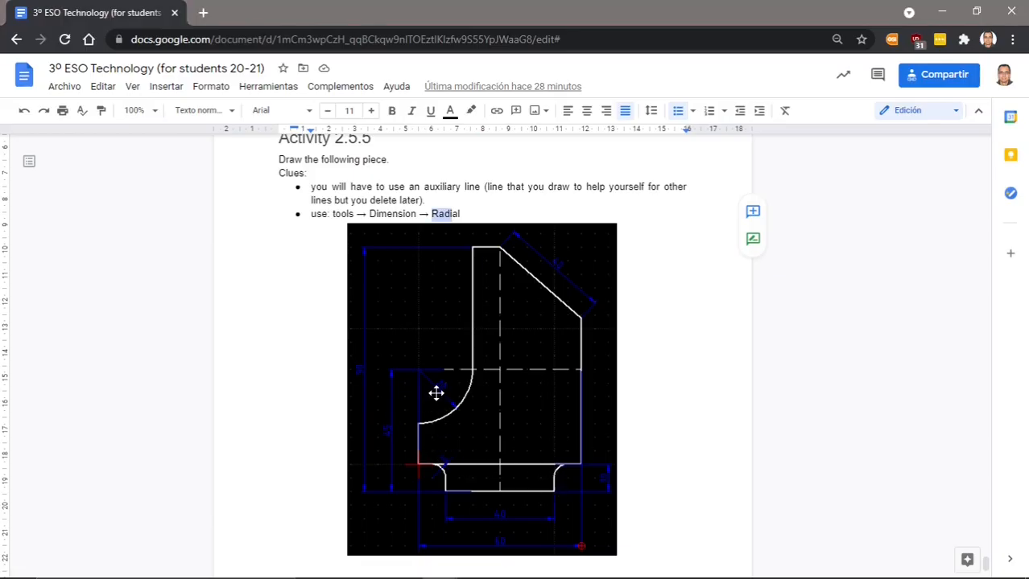
key(alt+Tab)
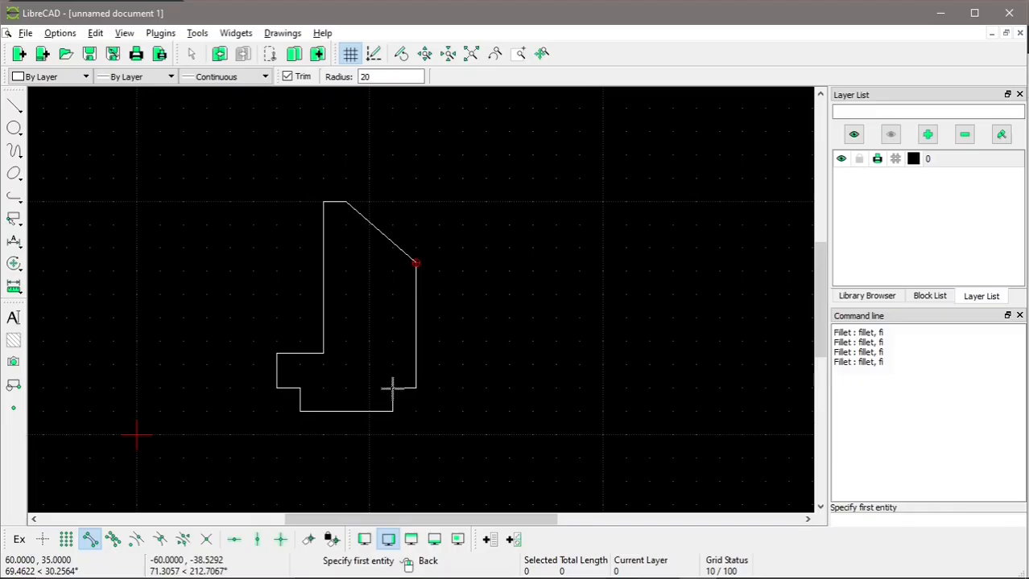
double_click(371, 73)
scroll(381, 381, up, 6)
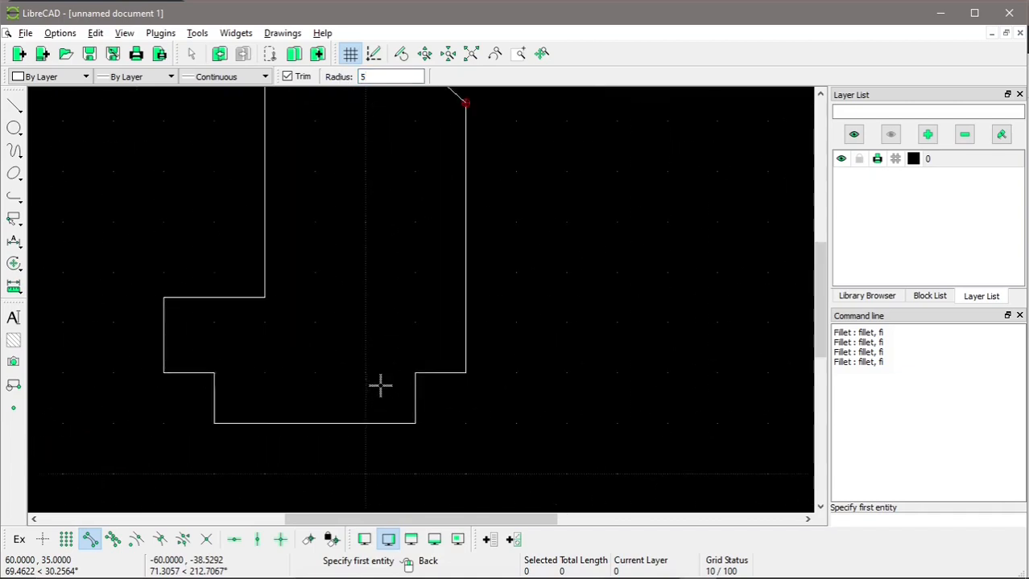
click(91, 541)
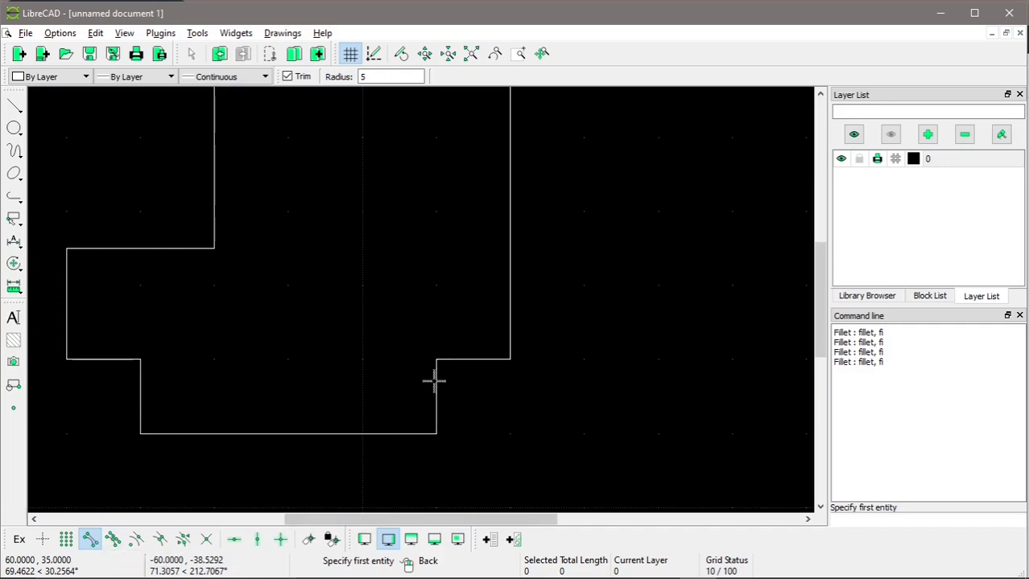
click(435, 371)
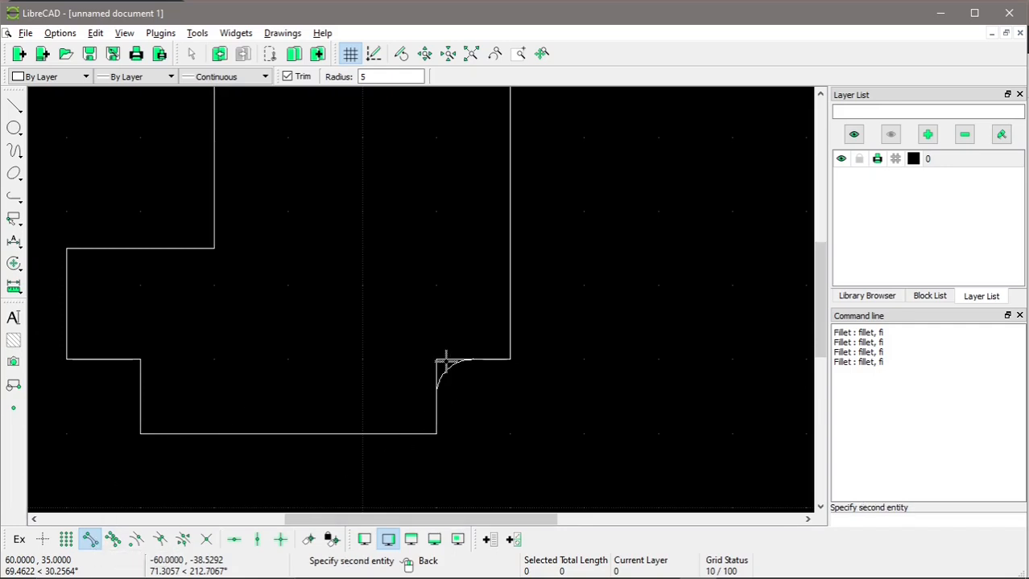
click(444, 360)
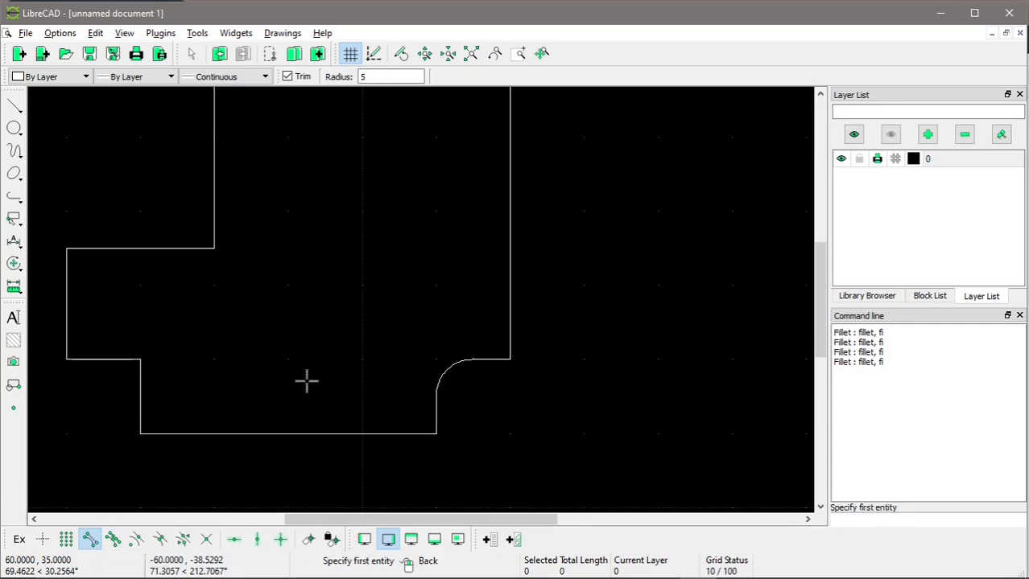
click(139, 370)
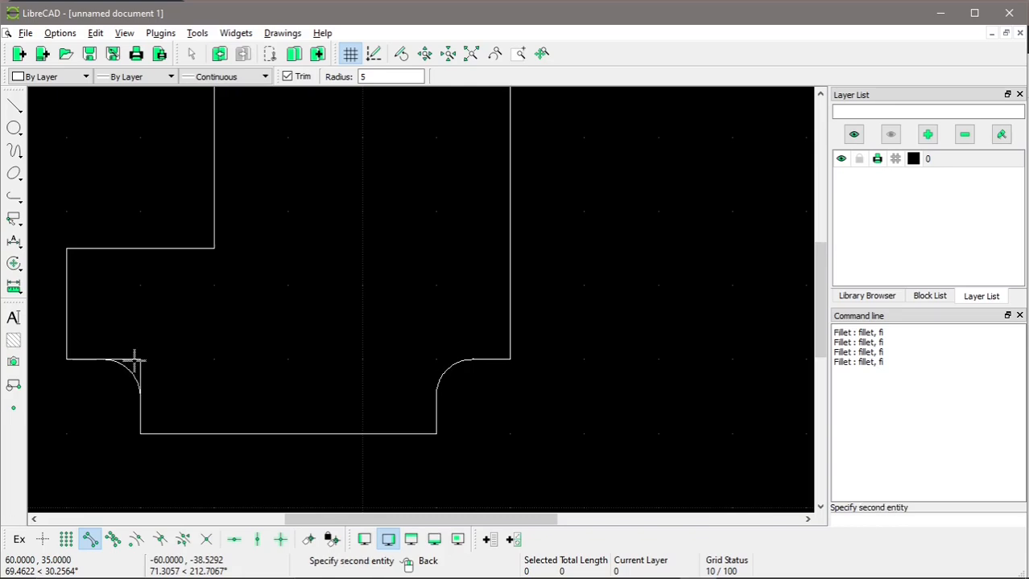
click(135, 360)
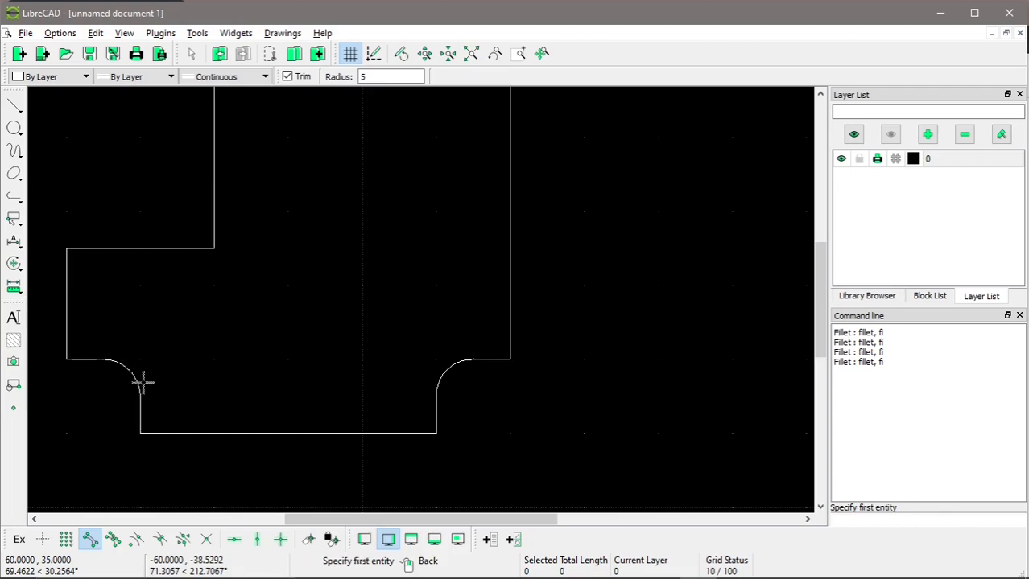
Check the reference drawing and fillet the corner at 80,35, between the horizontal step and the long vertical edge, with radius 20.
click(375, 76)
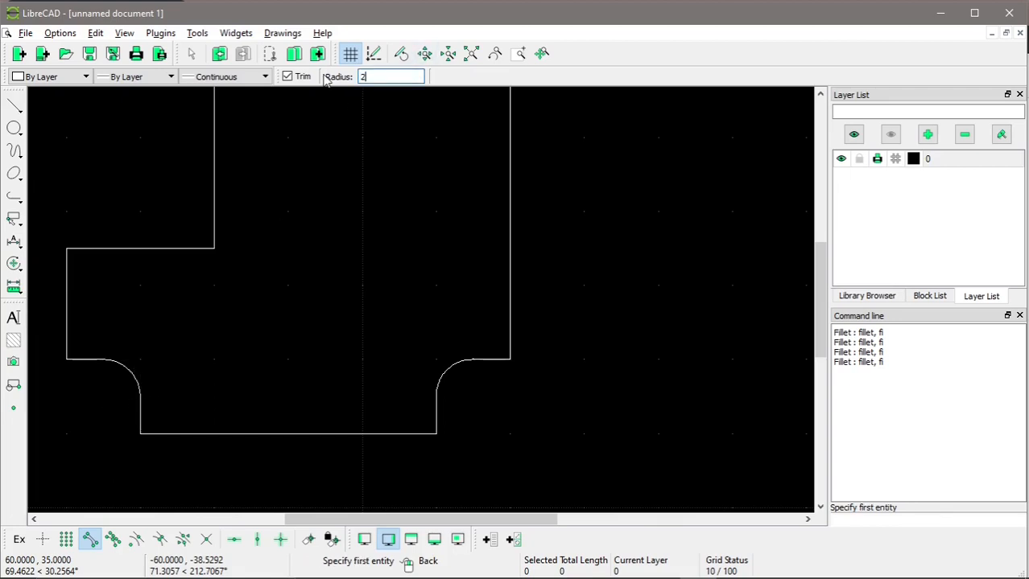
key(alt+Tab)
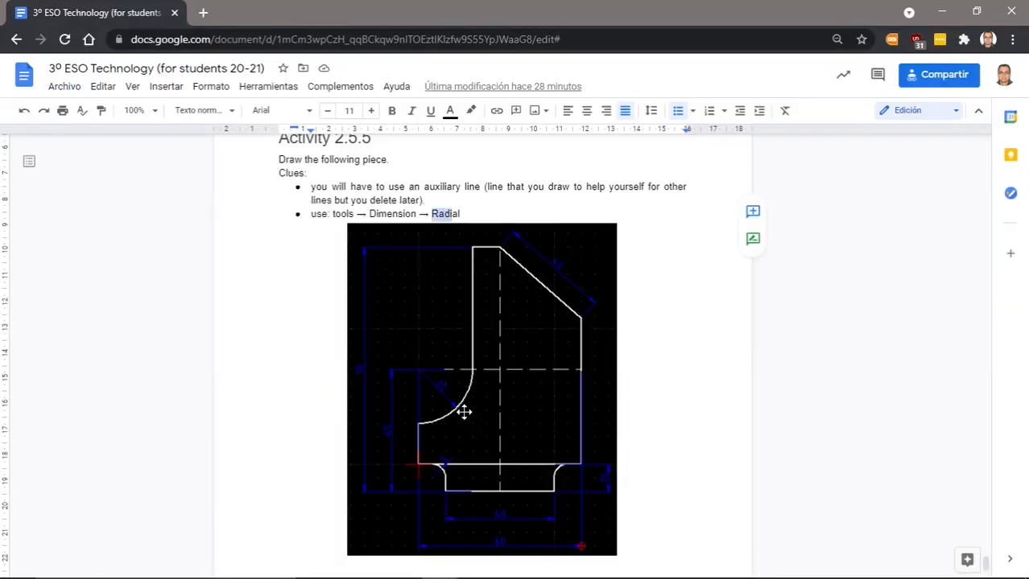
key(alt+Tab)
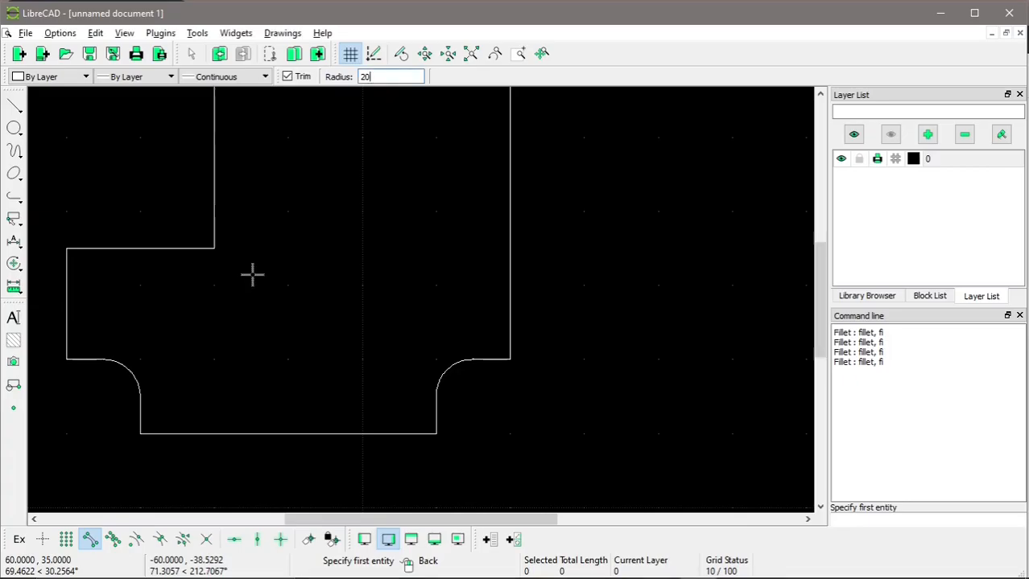
click(205, 249)
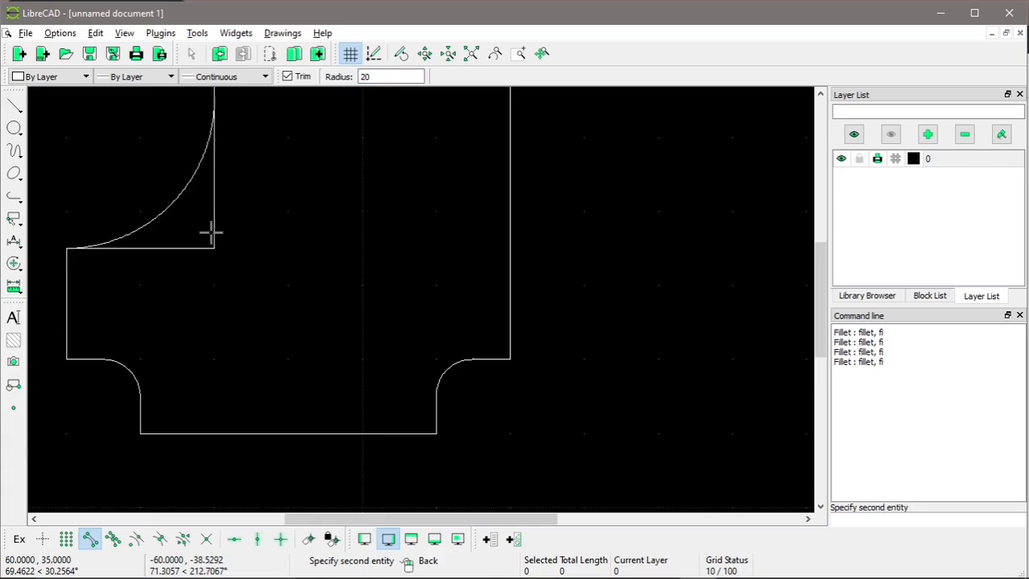
click(211, 233)
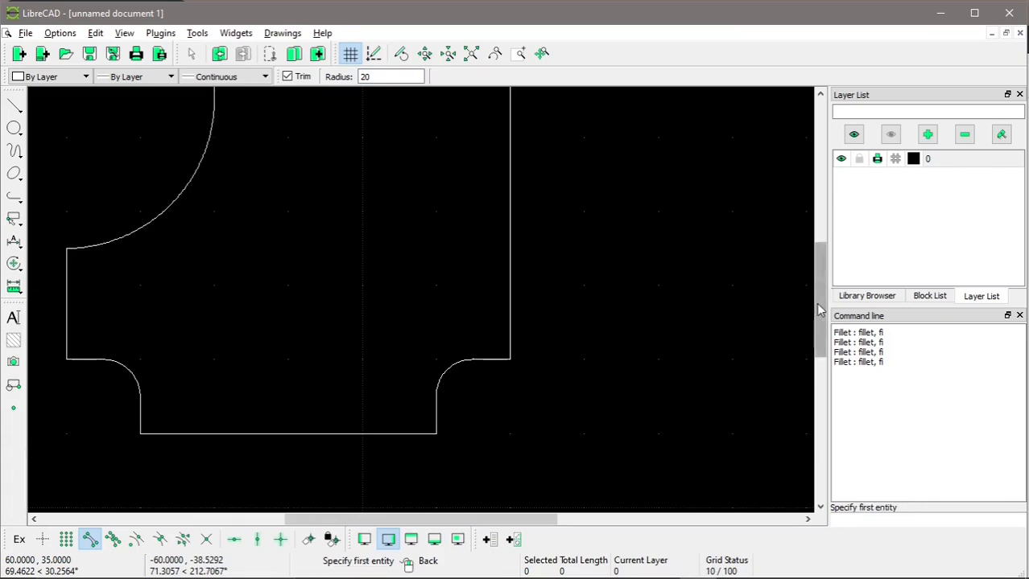
scroll(820, 305, up, 3)
scroll(472, 344, down, 4)
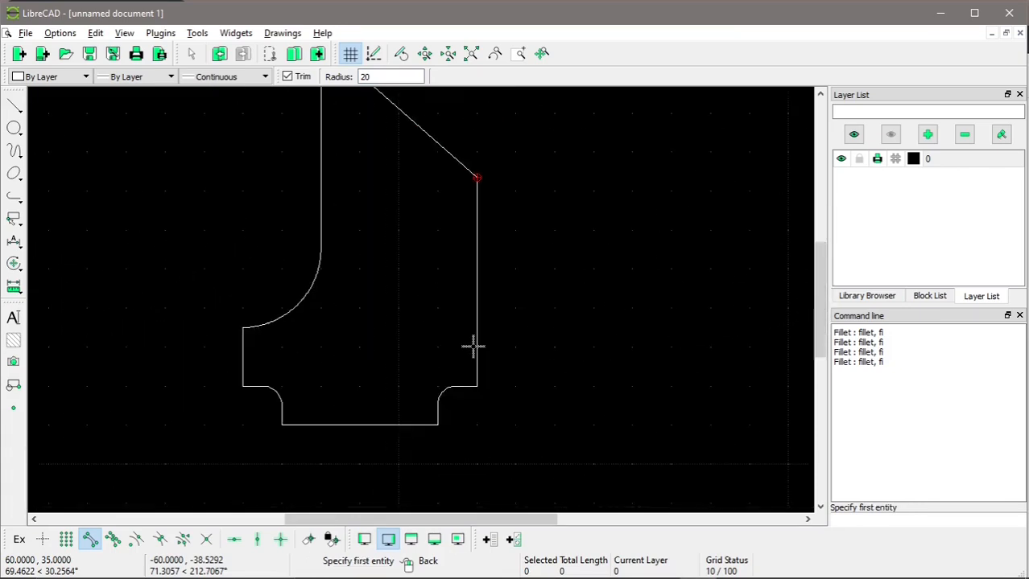
scroll(819, 322, up, 2)
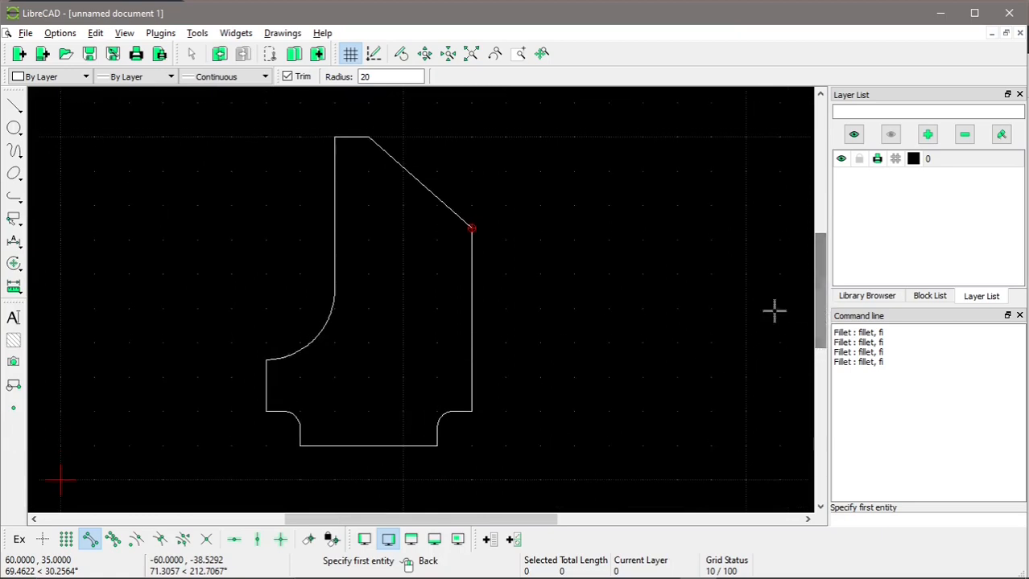
Check the reference drawing and draw a two-point line across the top of the base from 120,20 to 60,20.
key(alt+Tab)
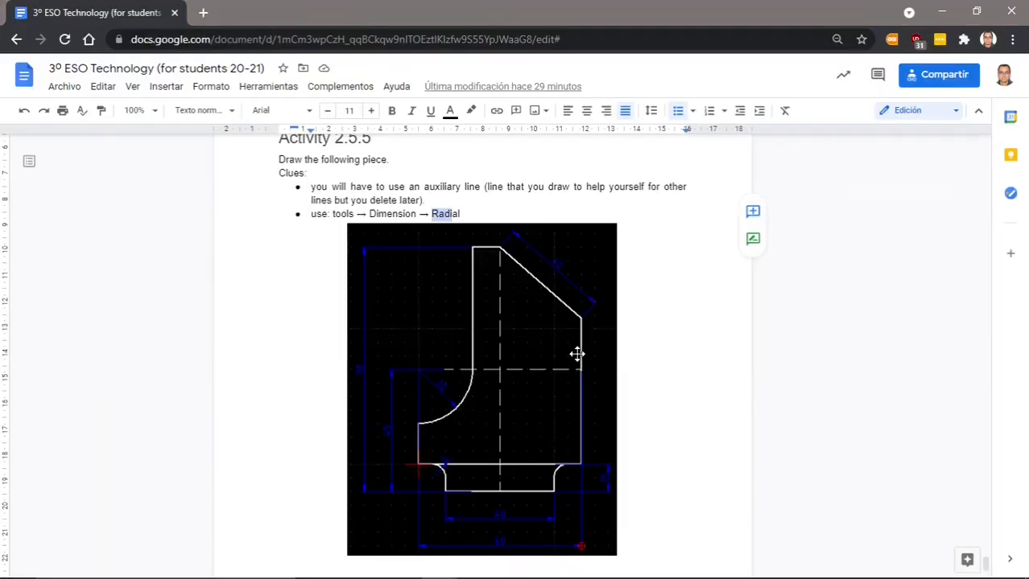
key(alt+Tab)
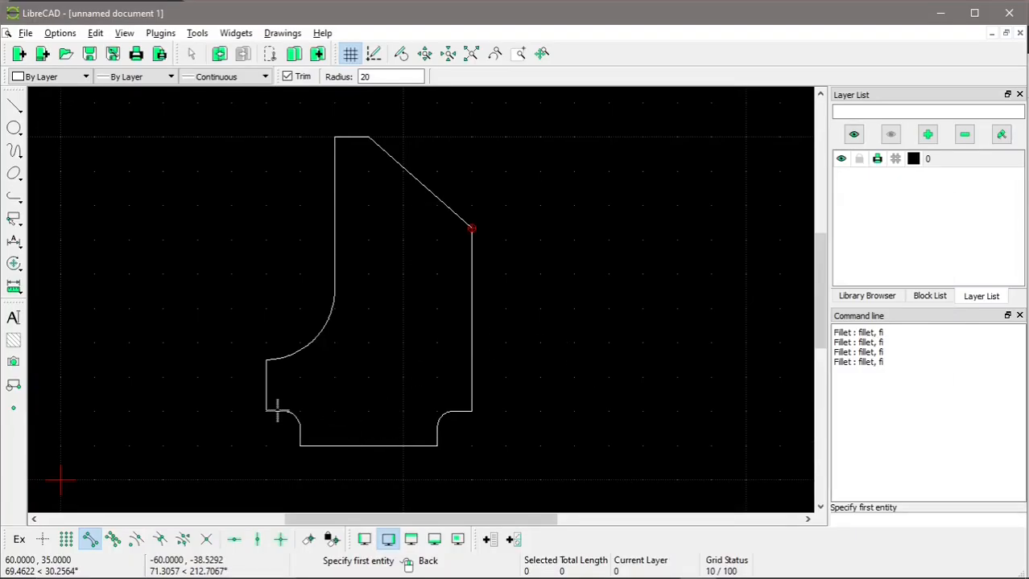
click(12, 104)
click(44, 104)
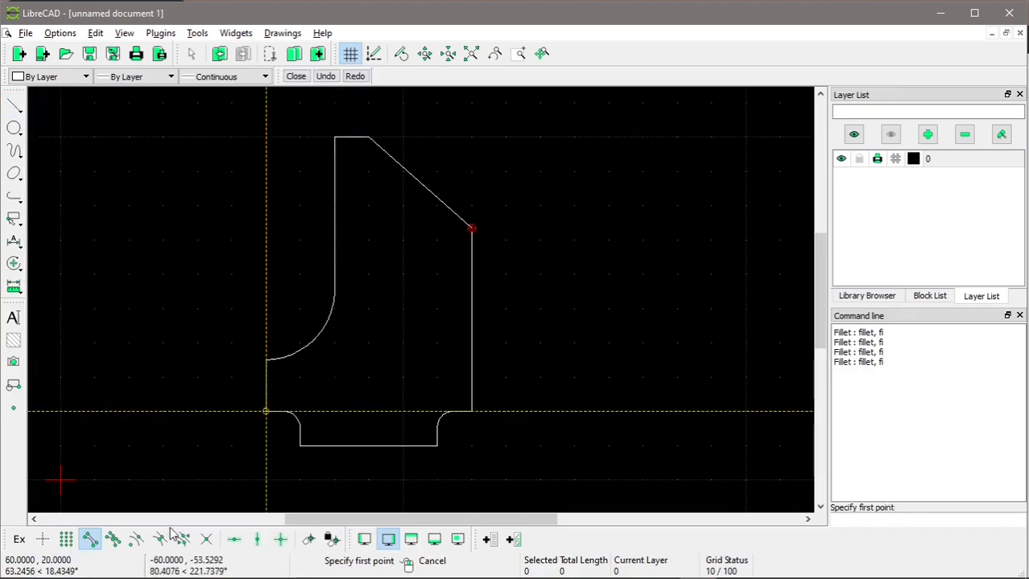
click(470, 412)
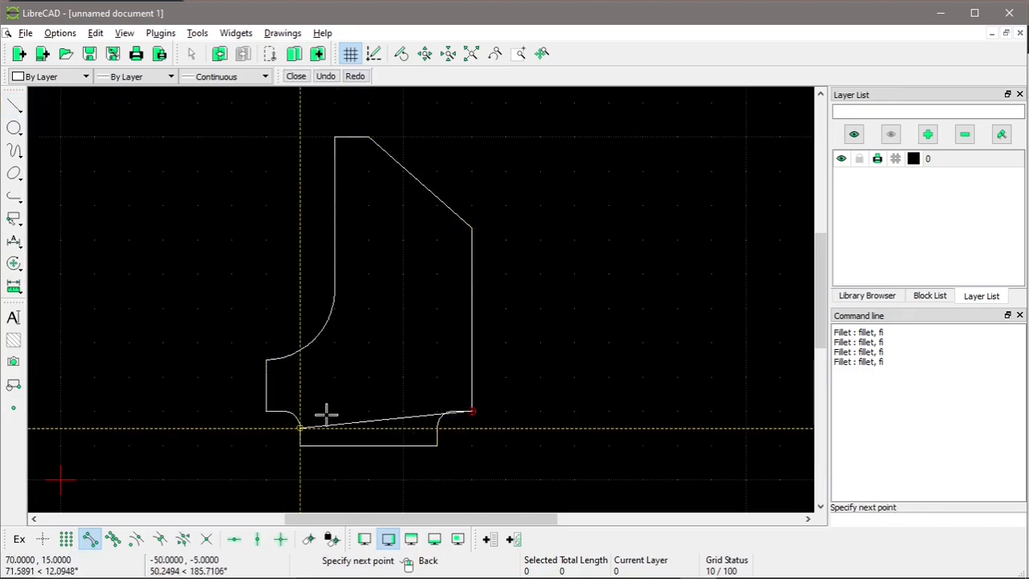
click(268, 411)
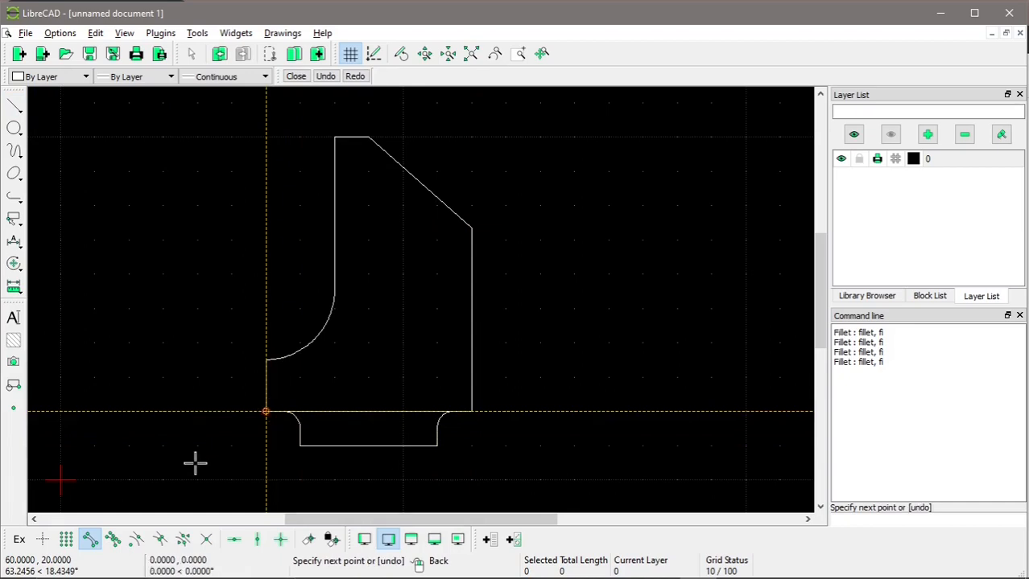
With line type Dash (small) and grid snapping, draw a vertical dashed line from 90,10 up to 90,100.
click(15, 106)
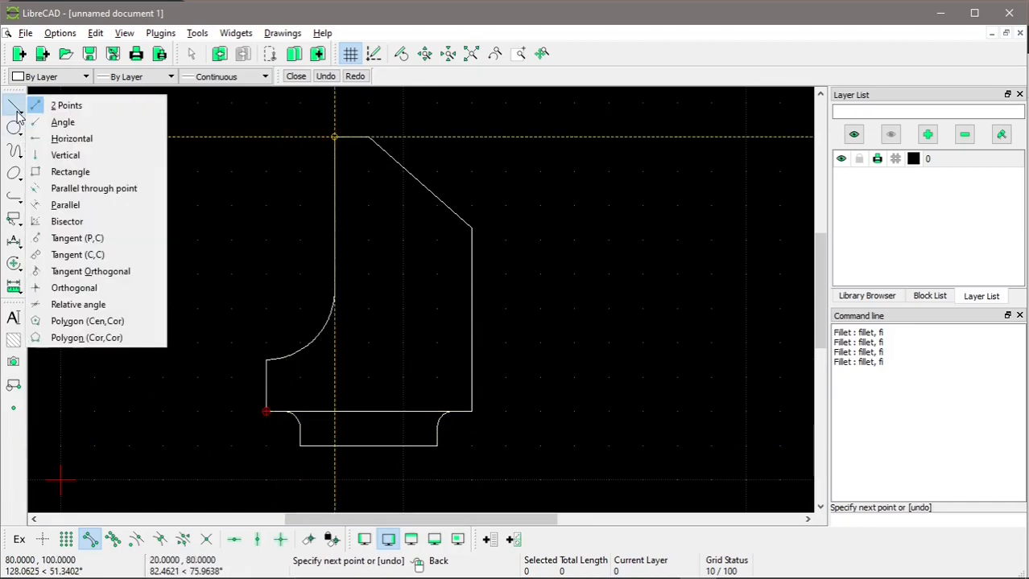
click(264, 78)
click(265, 77)
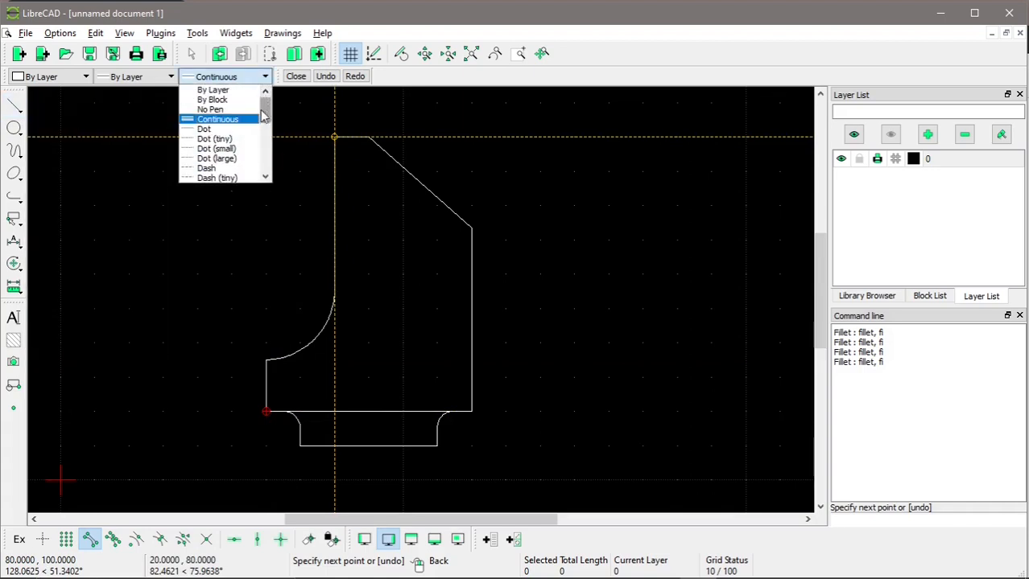
drag(264, 103, 269, 121)
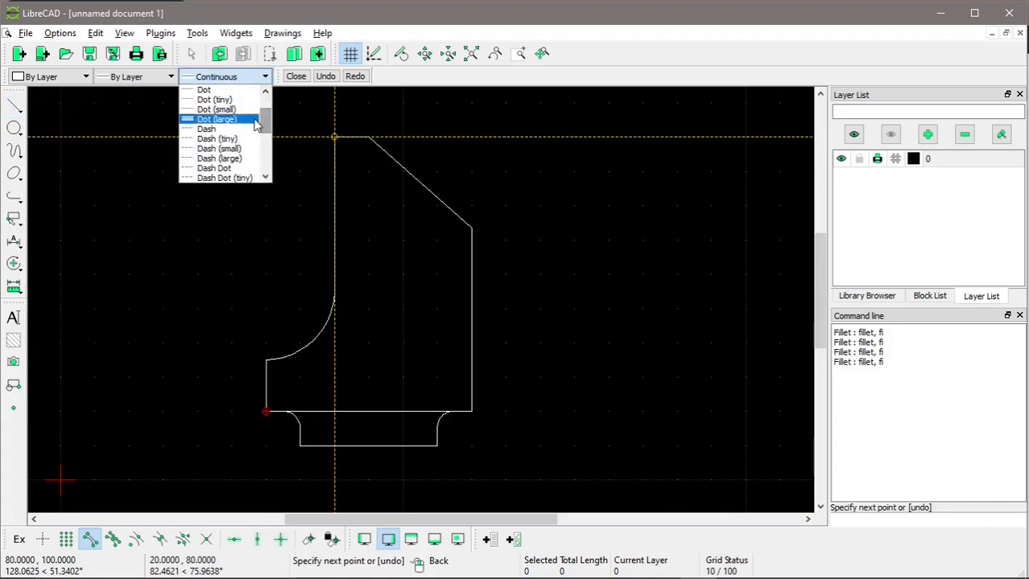
click(222, 148)
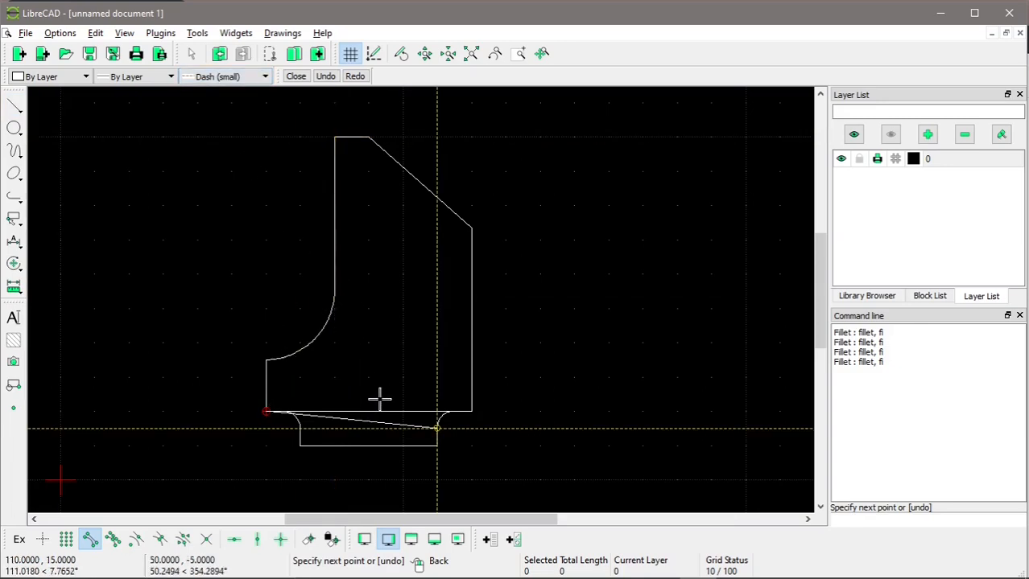
click(66, 539)
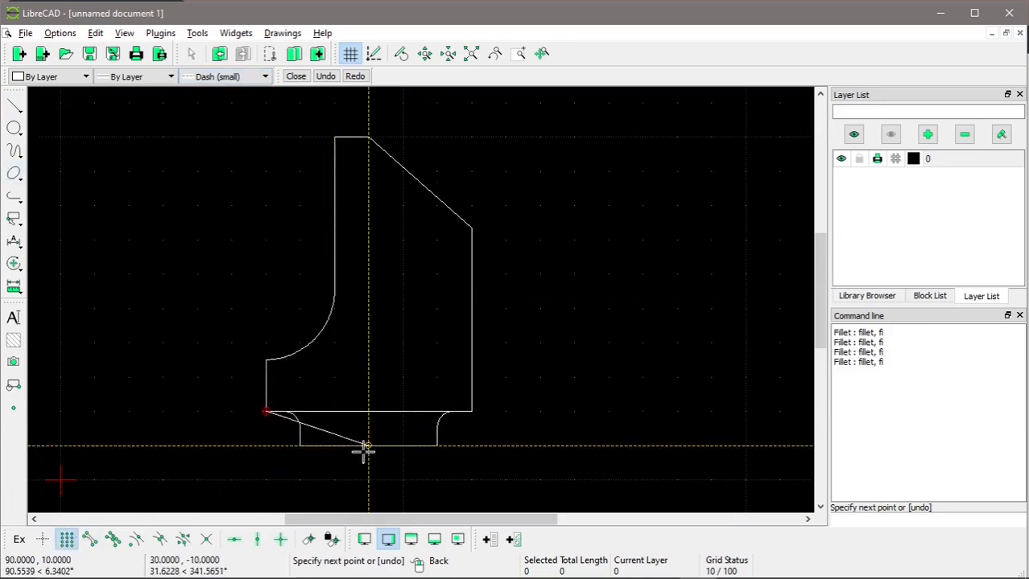
right_click(275, 437)
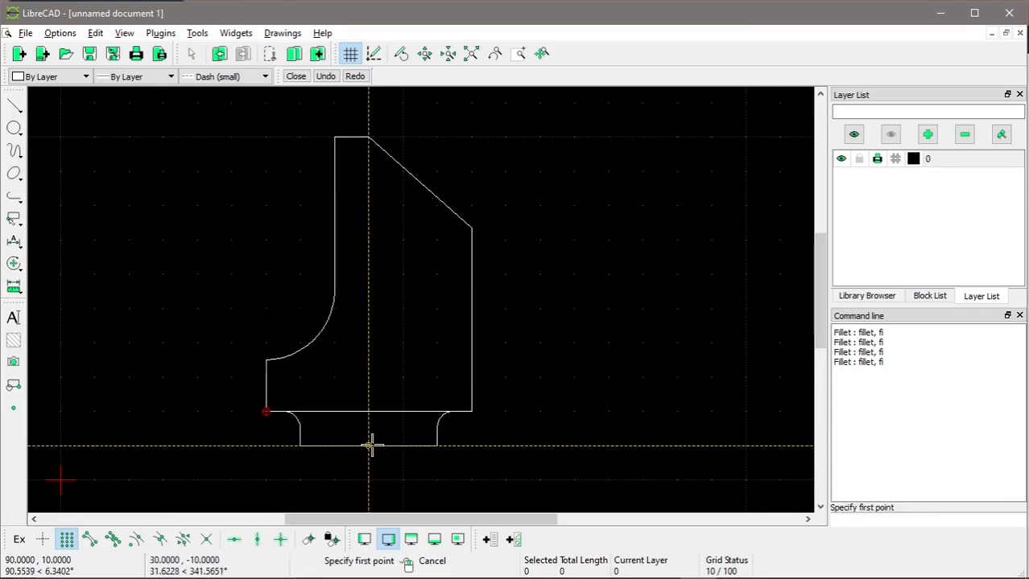
click(371, 444)
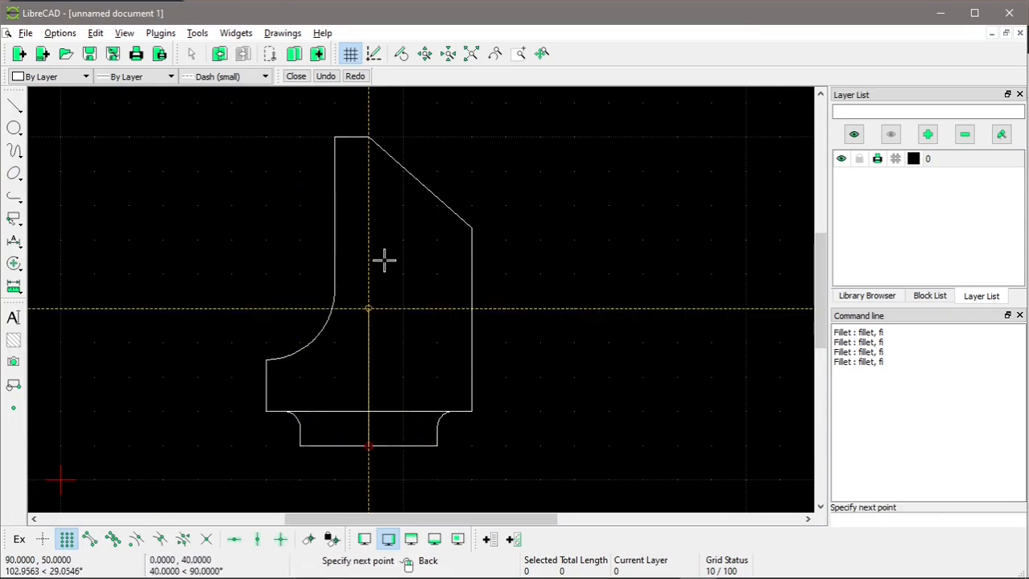
click(370, 139)
right_click(472, 367)
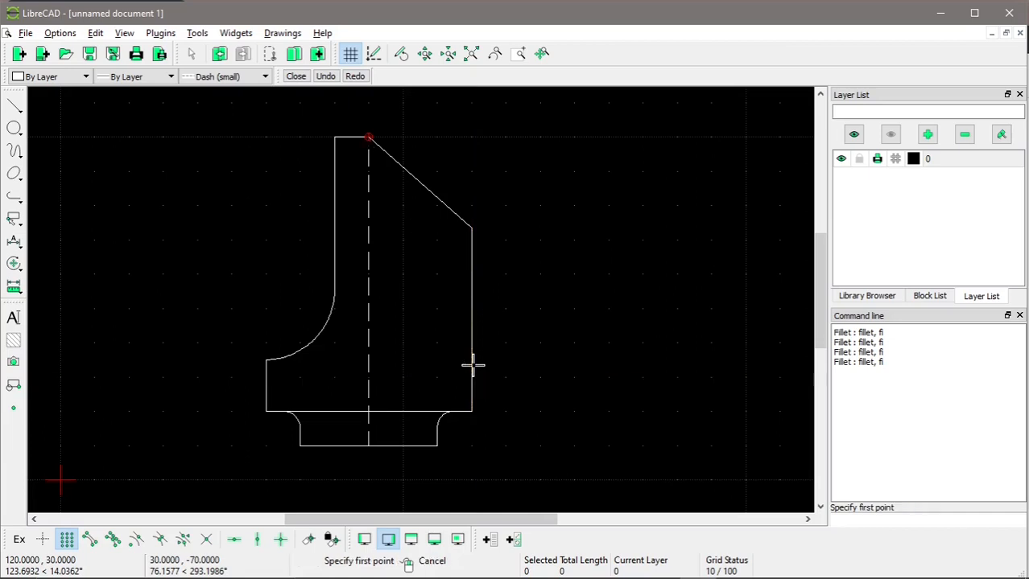
Check the reference drawing and draw a horizontally restricted dashed line from 60,55 to the long vertical edge at 120,55.
key(alt+Tab)
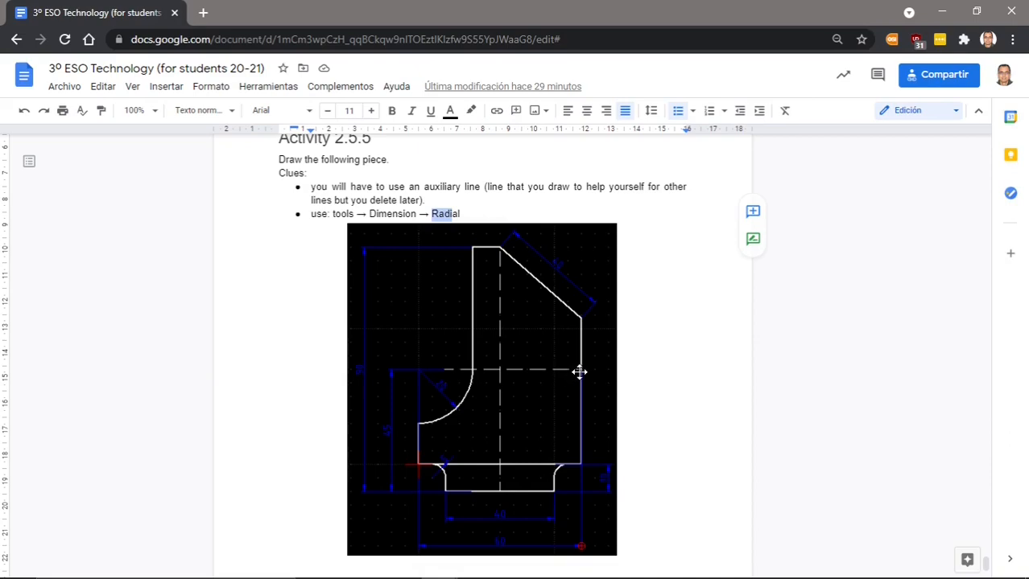
key(alt+Tab)
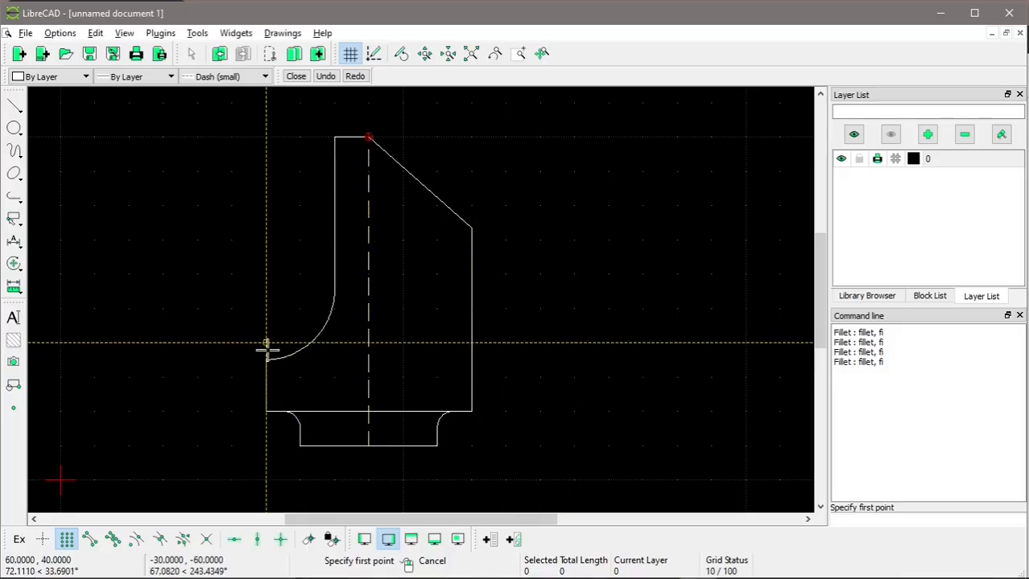
scroll(266, 348, up, 5)
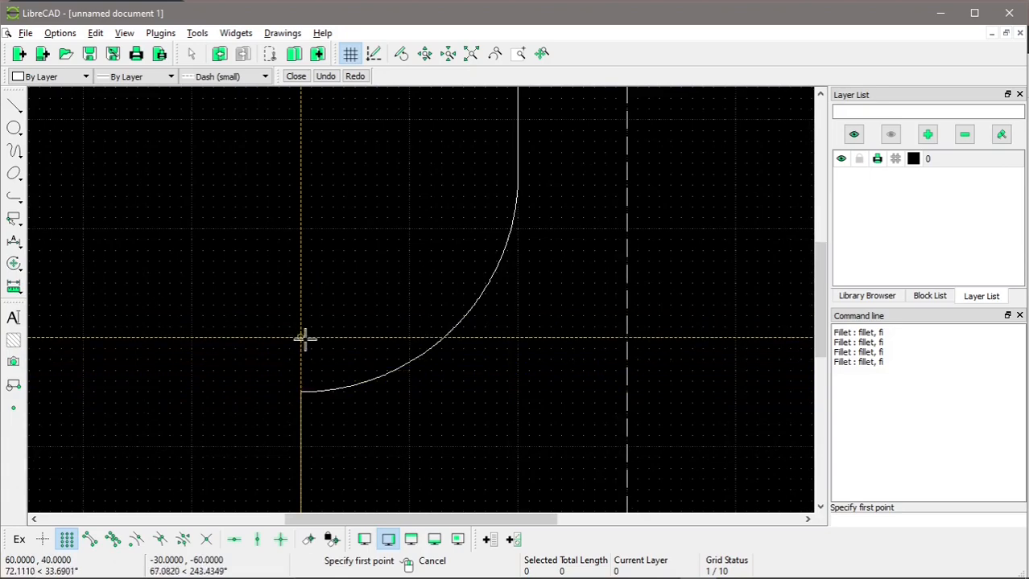
click(301, 175)
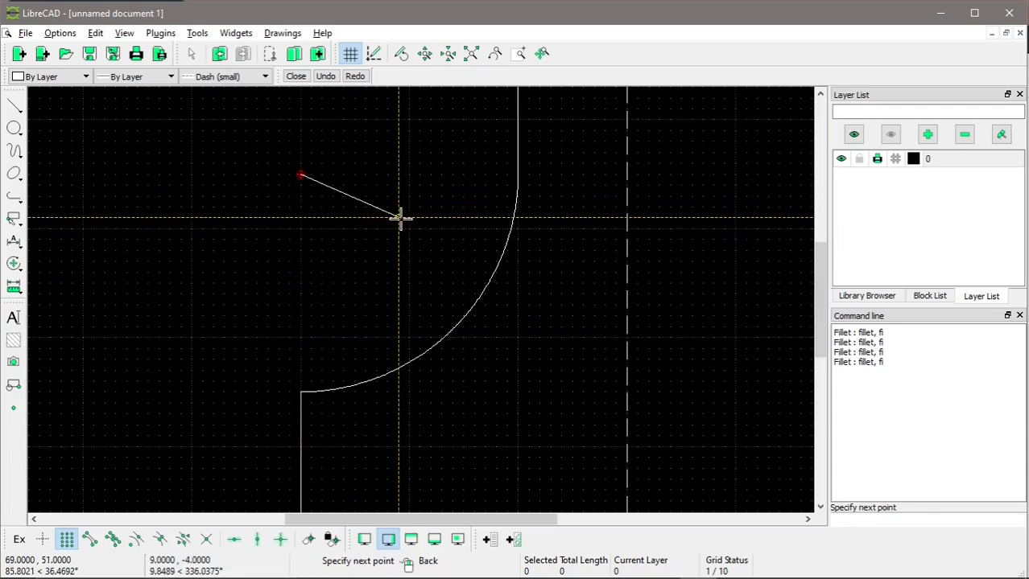
scroll(421, 422, down, 1)
scroll(421, 425, down, 4)
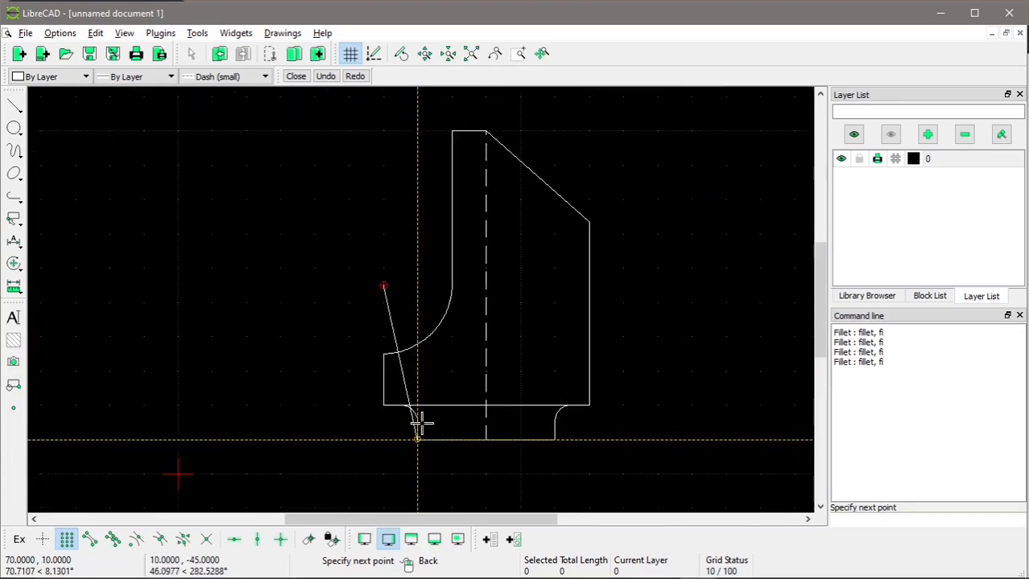
click(112, 539)
click(234, 539)
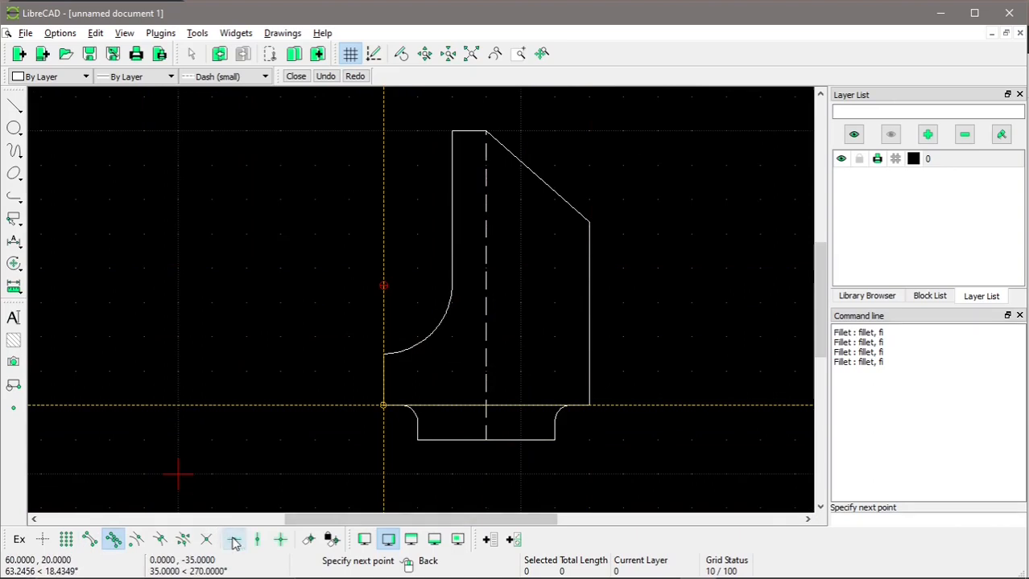
click(586, 286)
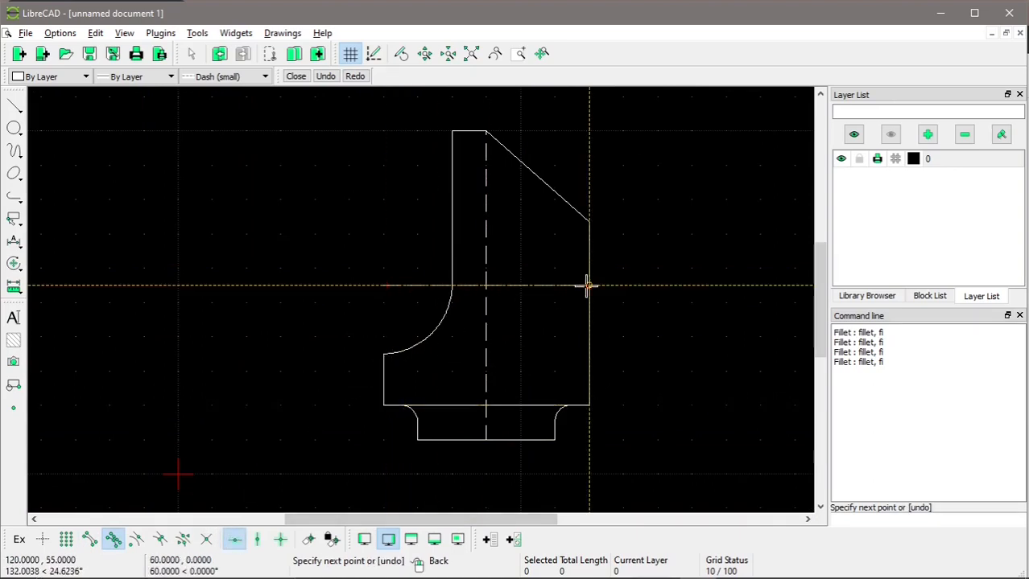
right_click(586, 286)
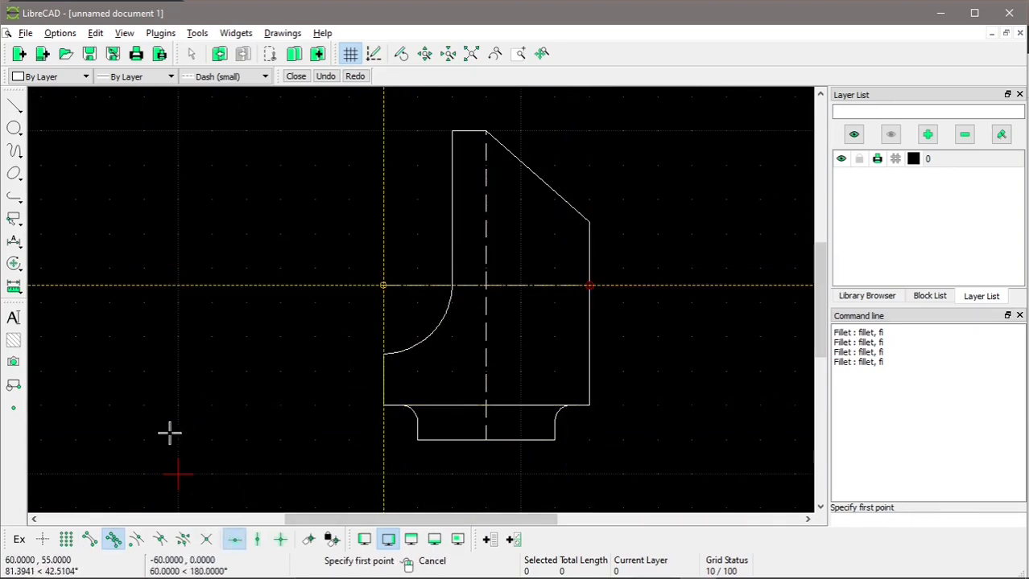
scroll(165, 440, down, 1)
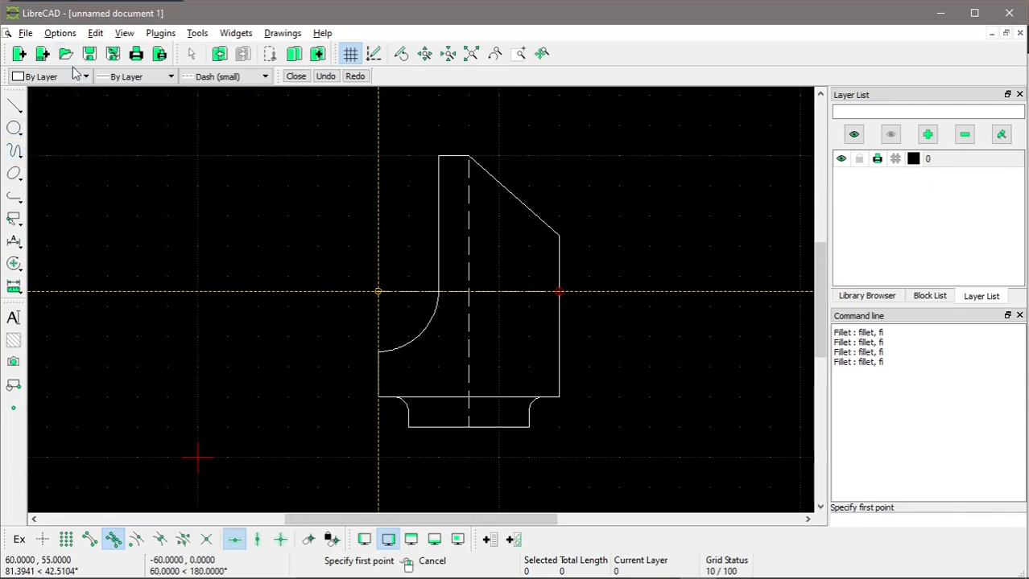
click(14, 218)
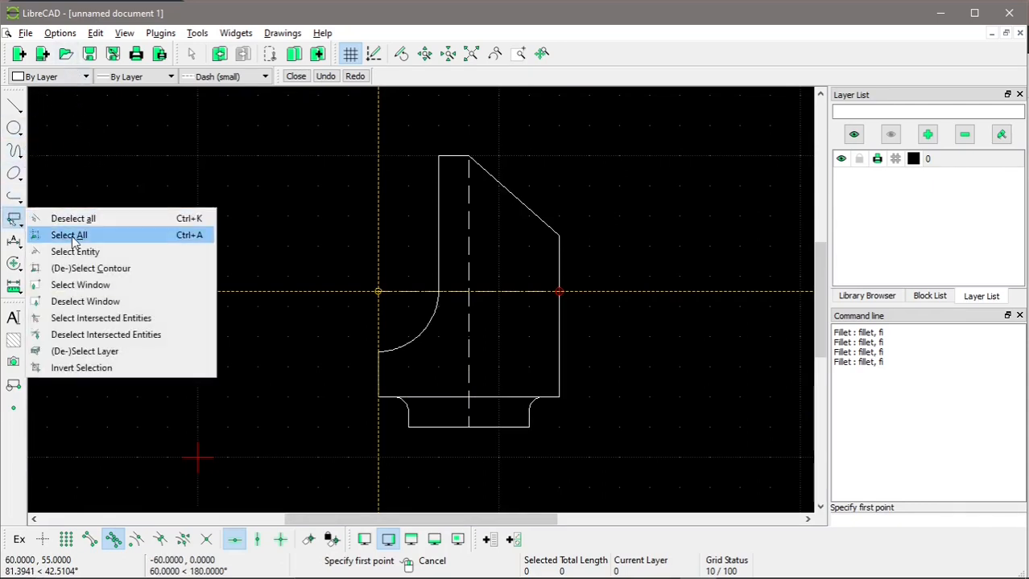
click(77, 223)
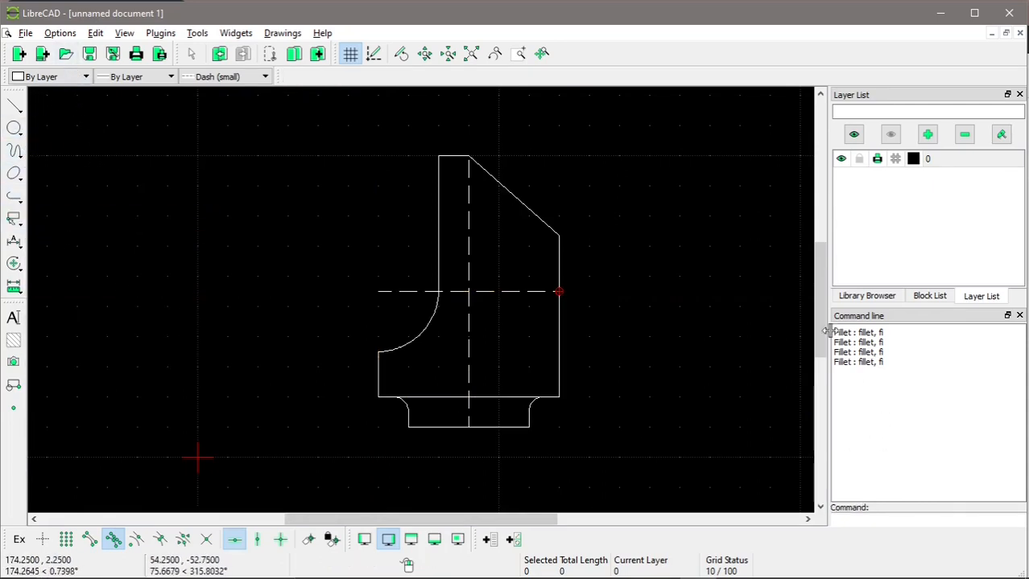
Compare the piece with the reference drawing and save it on the desktop as Activity 2.5.5.dxf.
drag(824, 330, 822, 320)
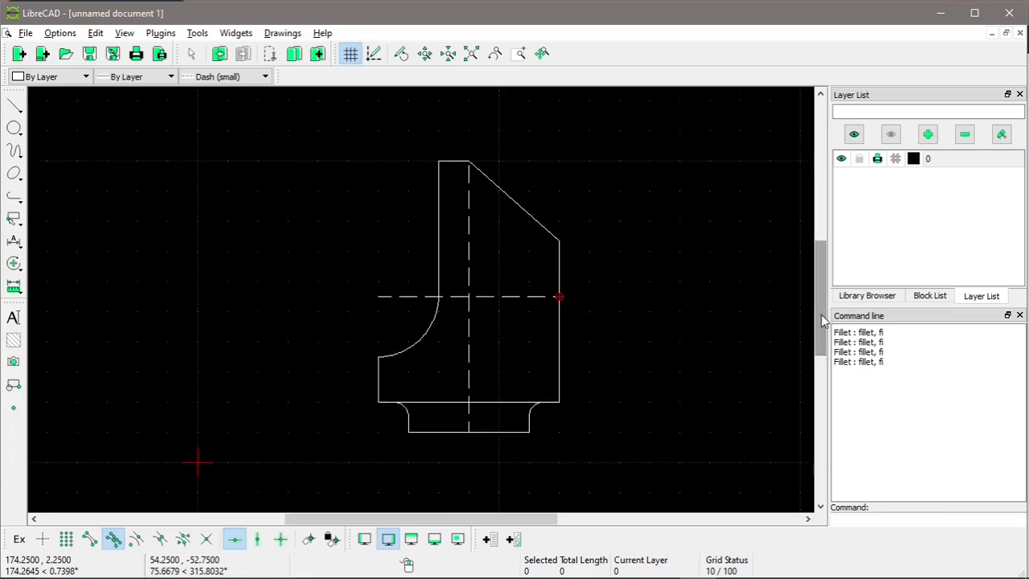
key(alt+Tab)
key(alt+Tab)
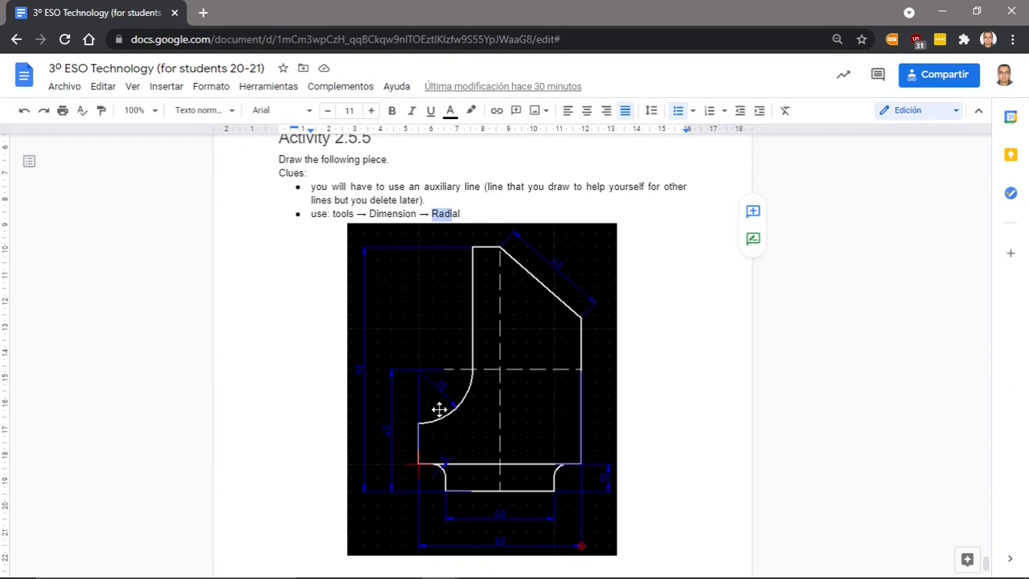
click(418, 213)
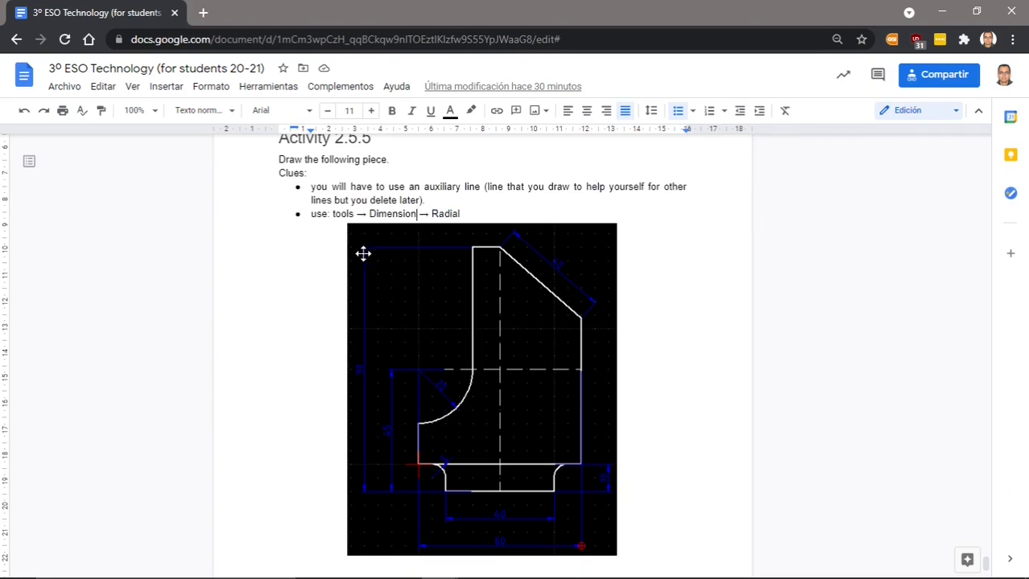
key(alt+Tab)
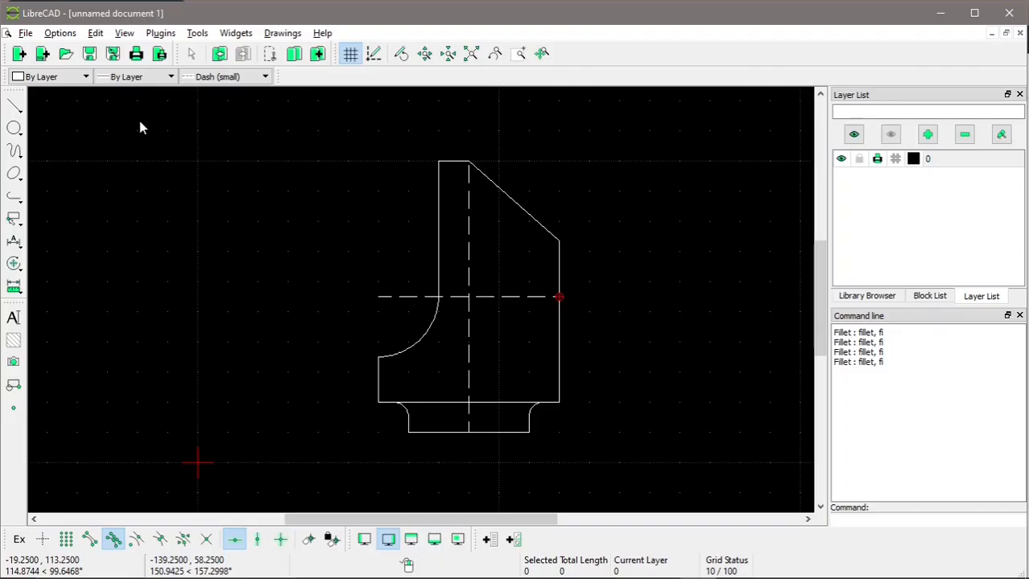
click(90, 53)
text(Activity 2.5.5)
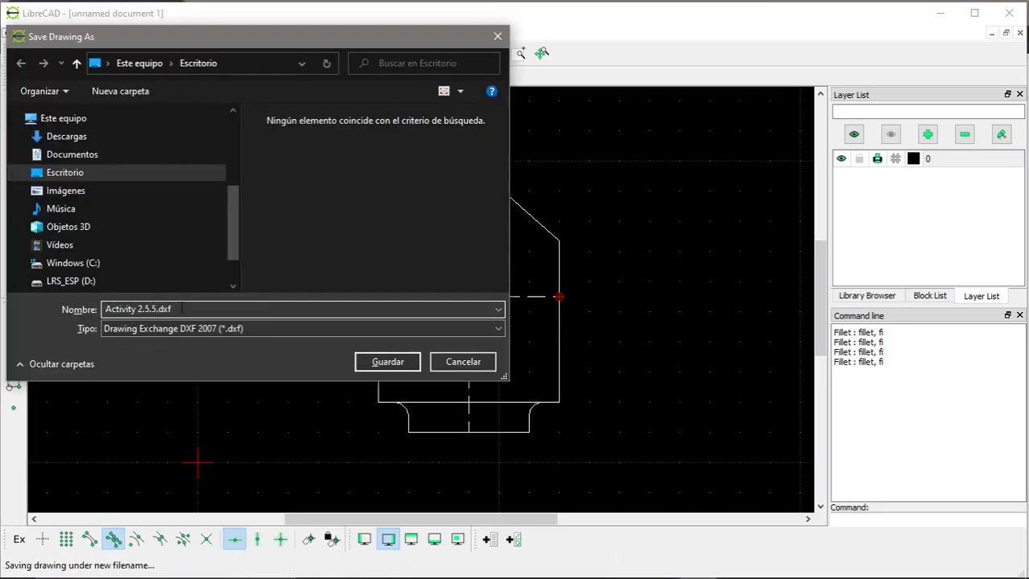
click(387, 362)
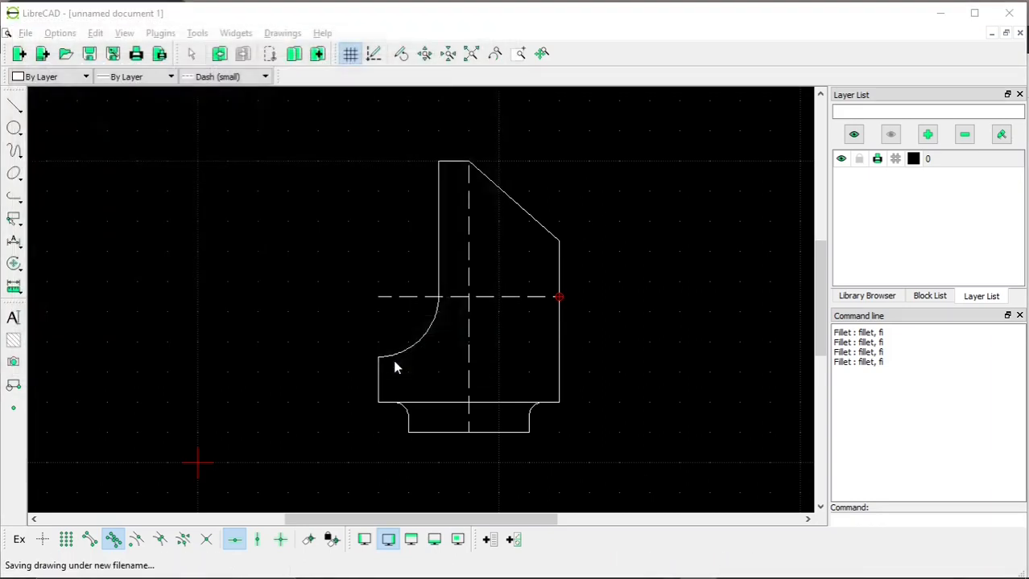
Set the dimension text color to Blue in the current drawing's preferences.
click(60, 33)
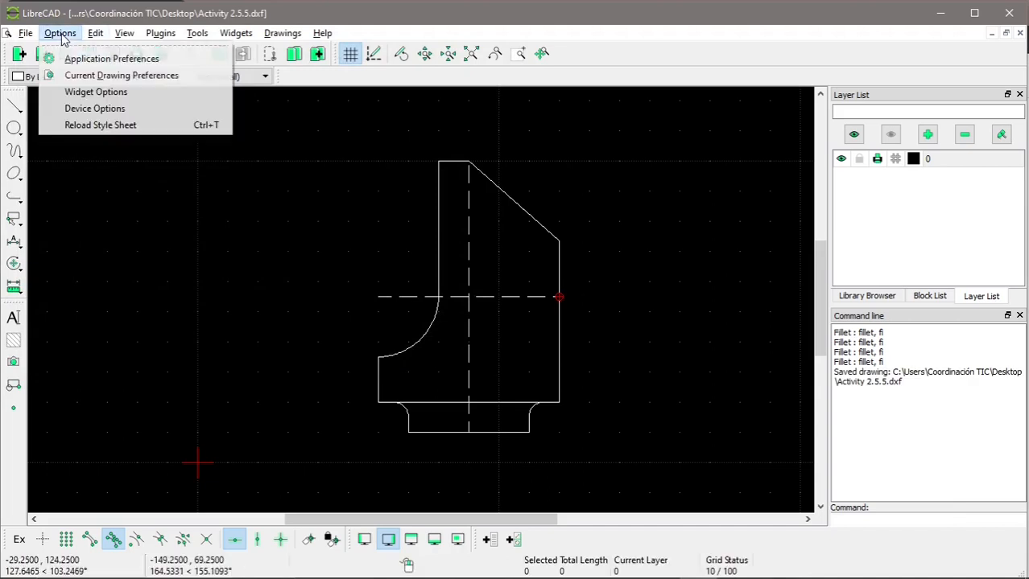
click(77, 75)
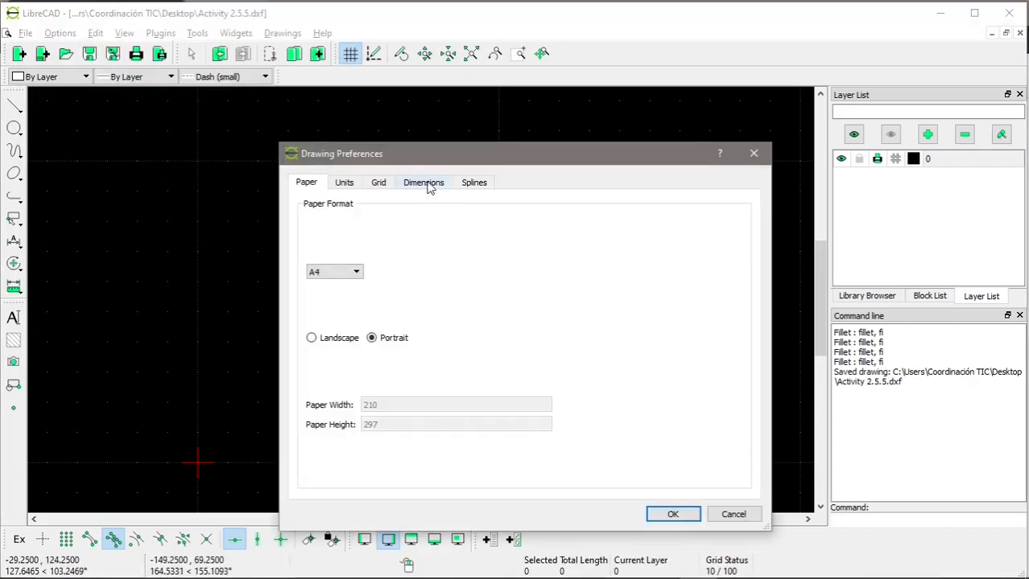
click(426, 184)
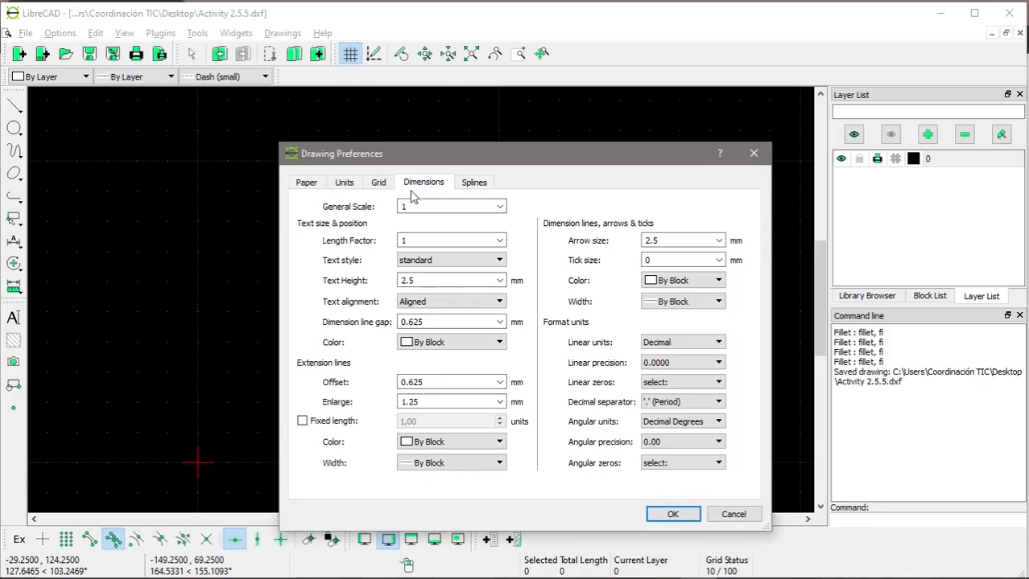
click(499, 343)
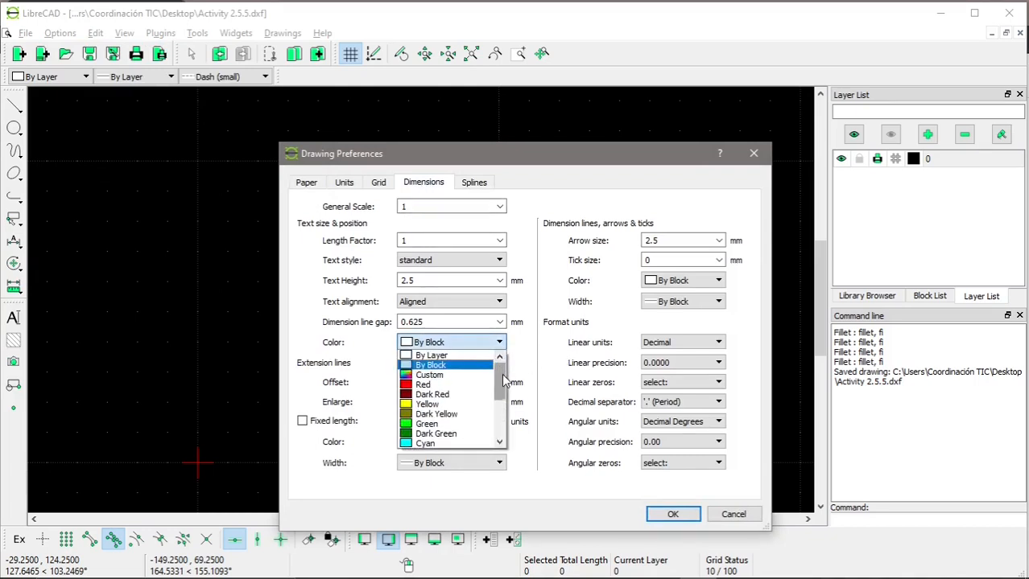
drag(500, 371, 503, 417)
click(483, 376)
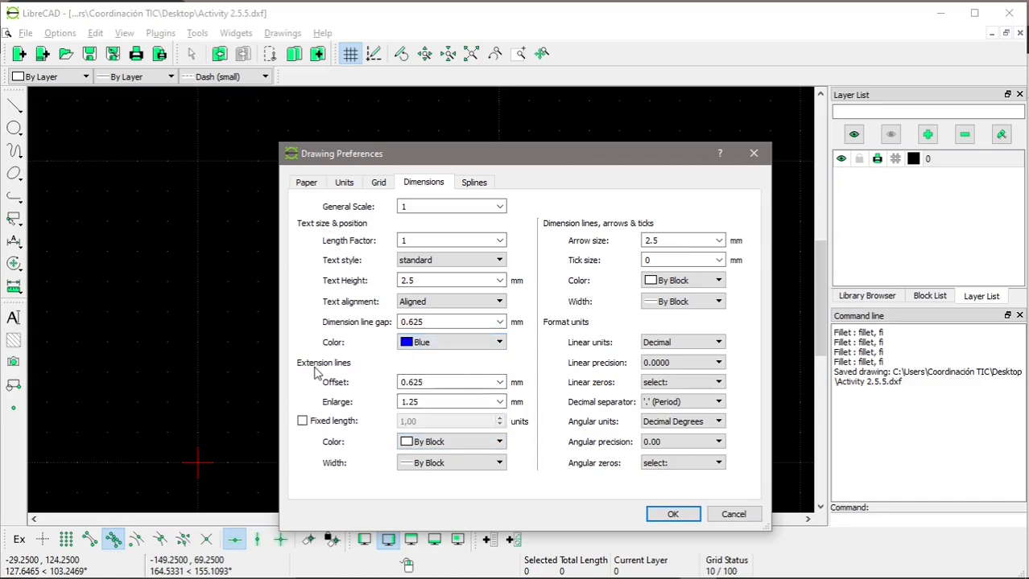
Set the color of the extension lines and of the dimension lines, arrows and ticks to Blue.
click(499, 442)
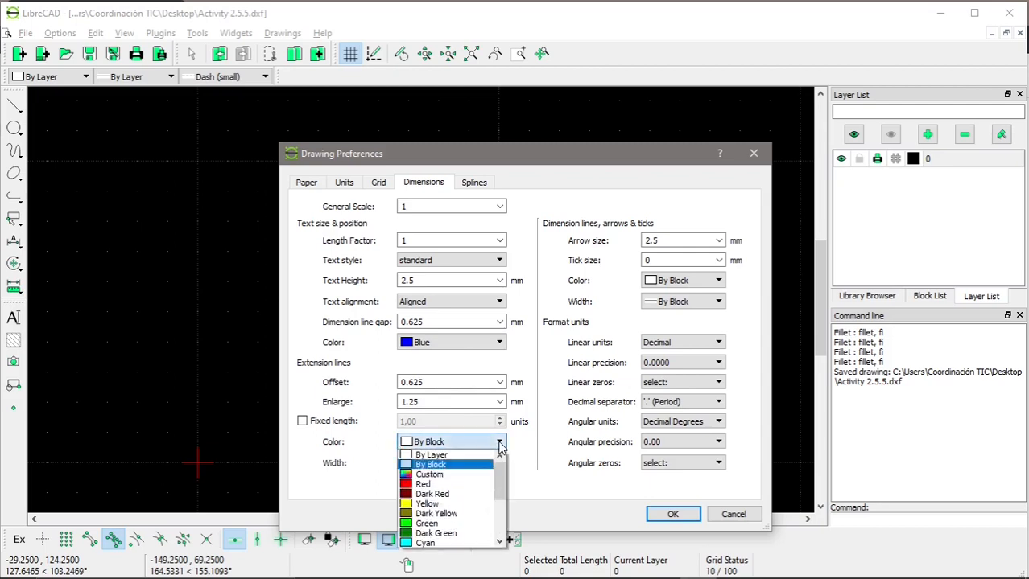
scroll(499, 478, down, 3)
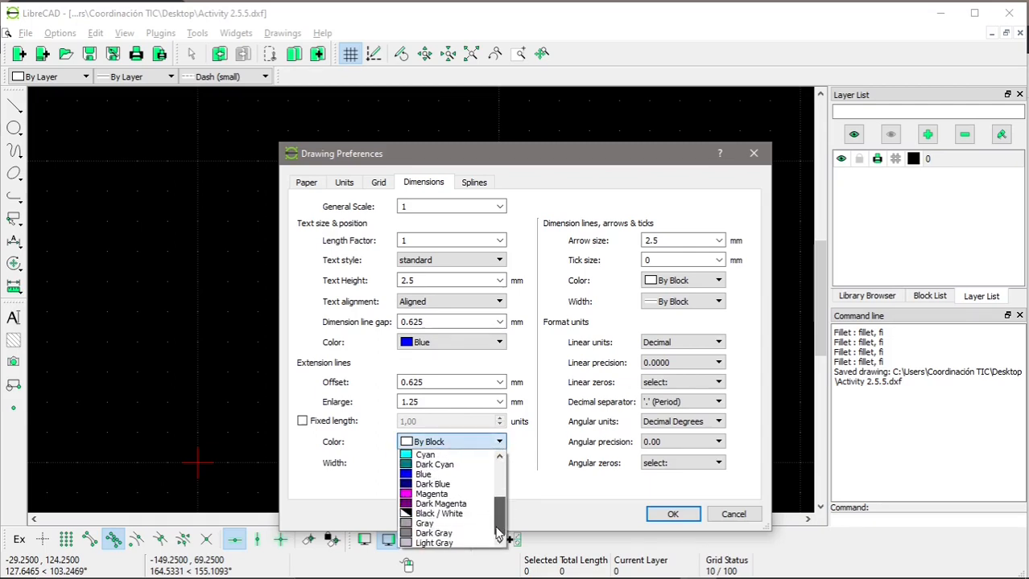
click(471, 475)
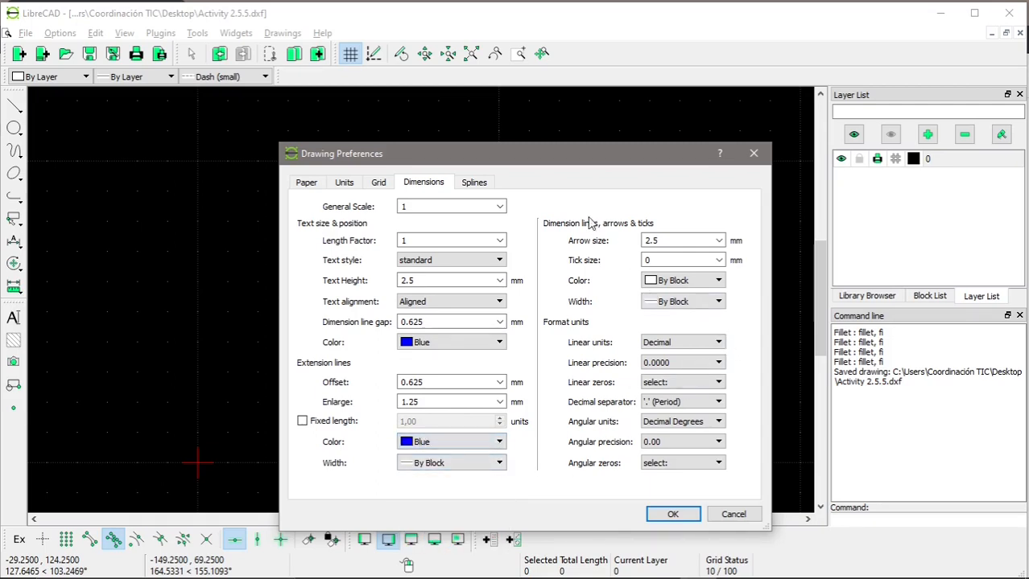
click(718, 280)
scroll(719, 318, down, 3)
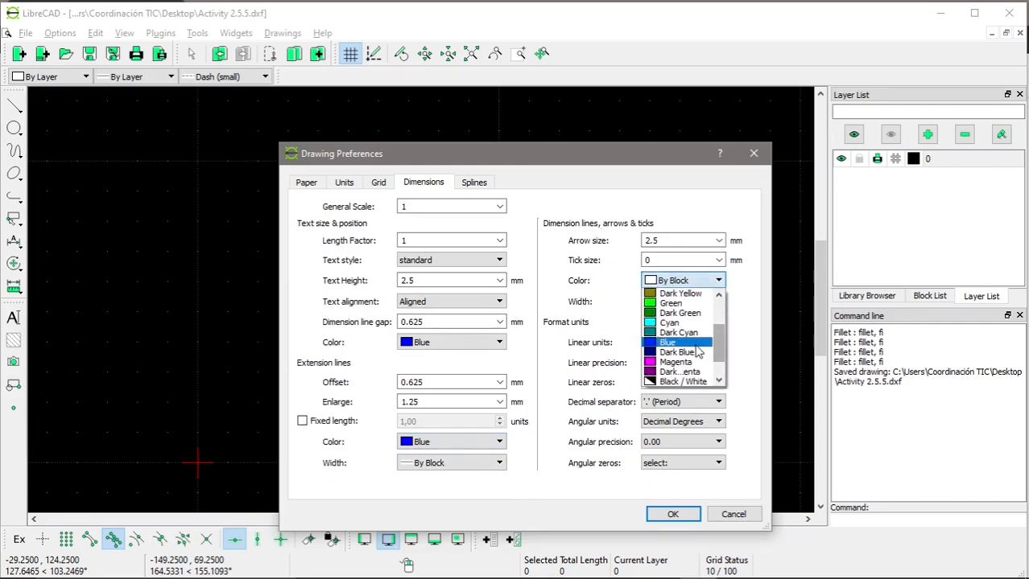
click(697, 346)
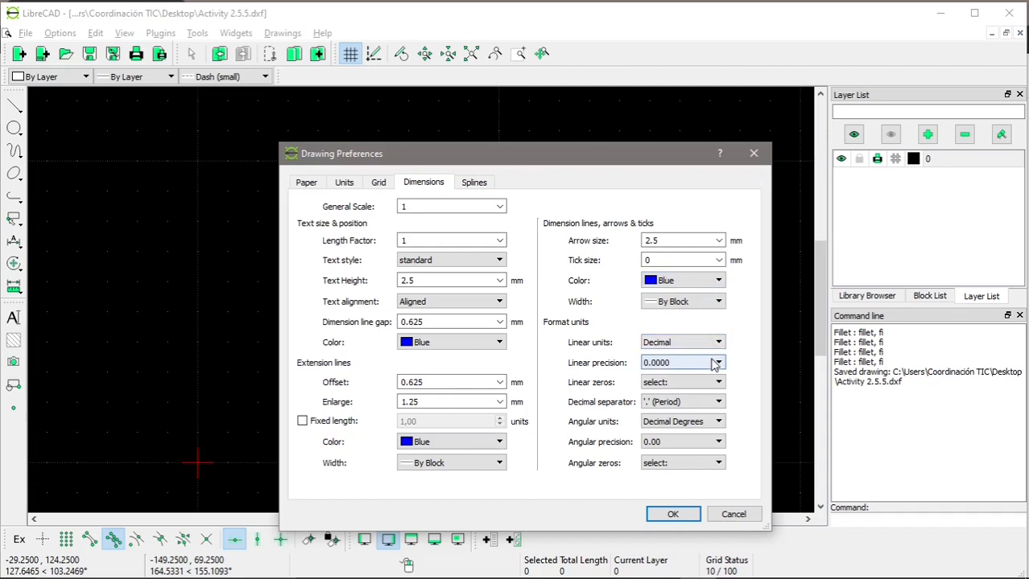
Set the dimensions' linear precision to 0 and accept the drawing preferences.
click(717, 363)
click(702, 376)
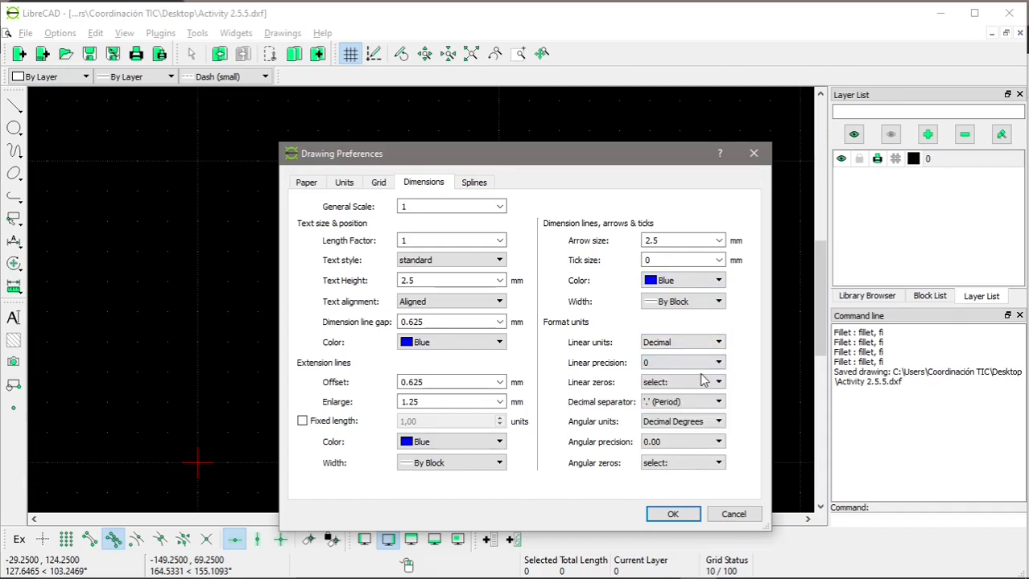
key(Return)
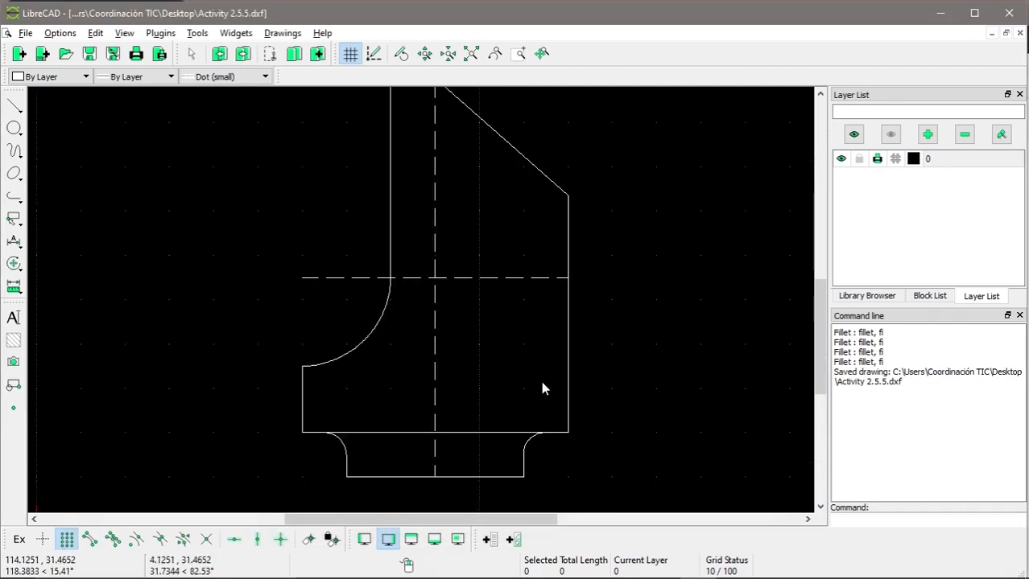
Switch the line type to Continuous and add radial dimensions to the large concave arc and the lower-left fillet.
click(266, 77)
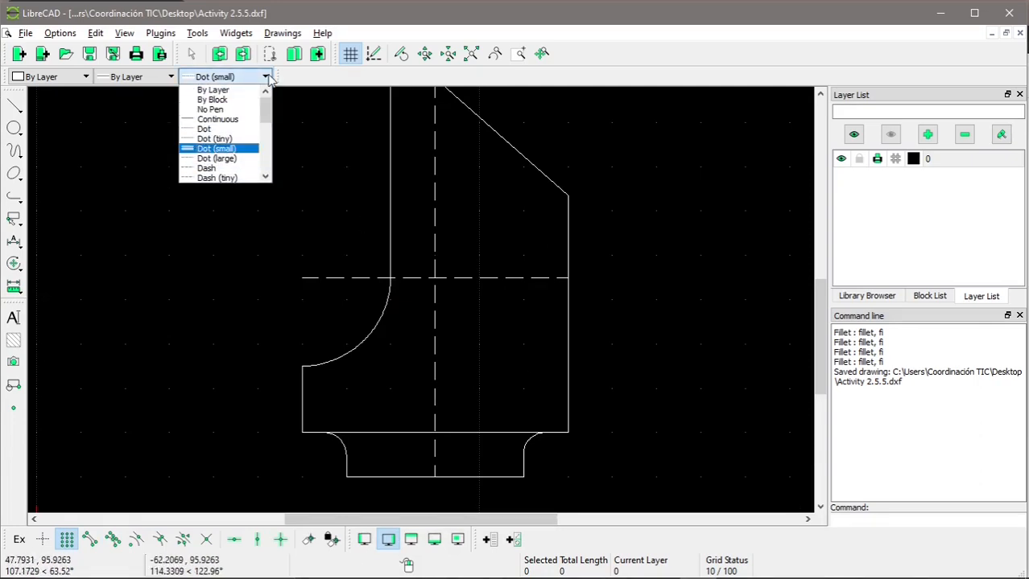
click(241, 120)
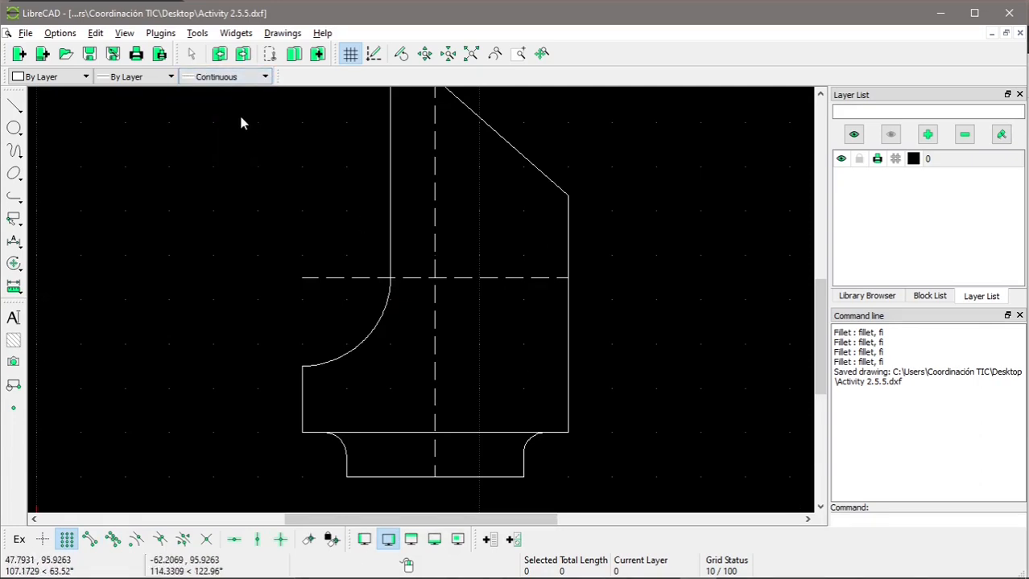
drag(819, 377, 819, 395)
click(16, 246)
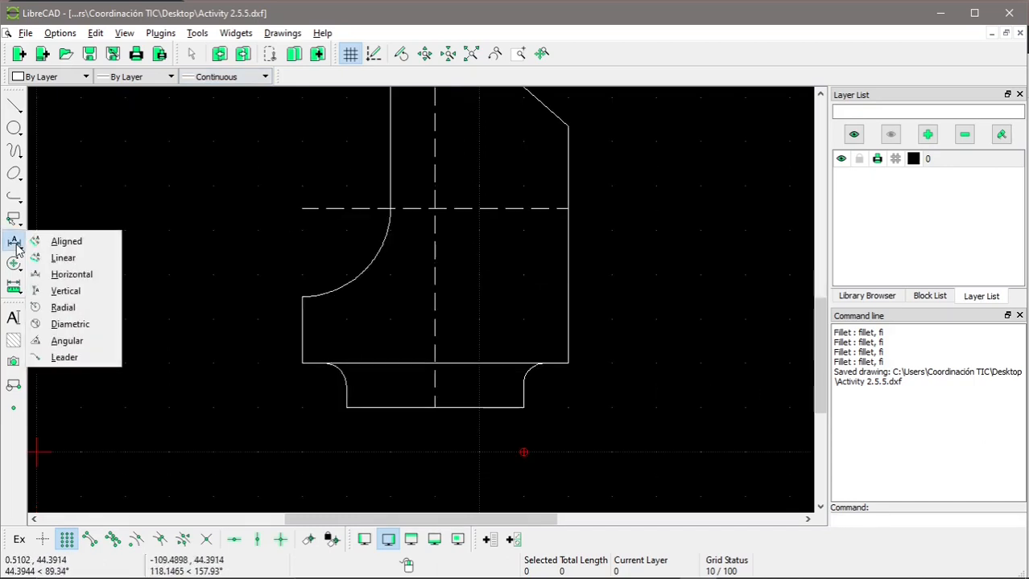
click(63, 307)
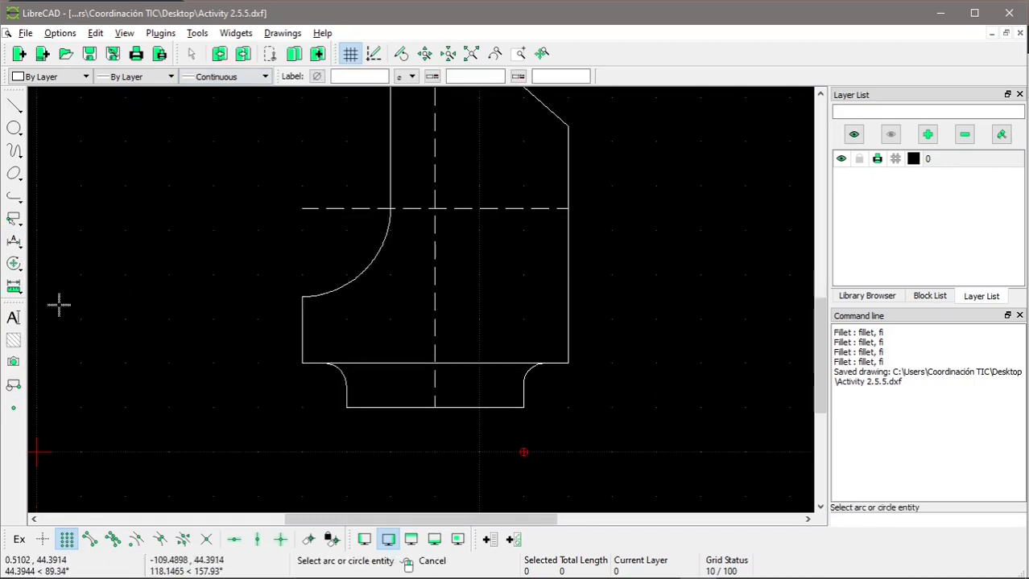
click(362, 271)
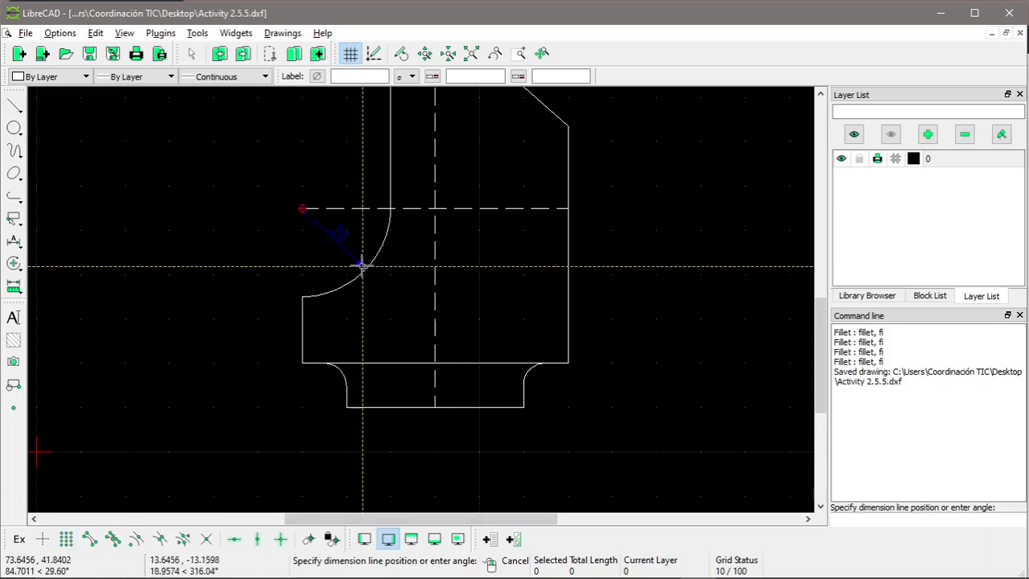
click(362, 266)
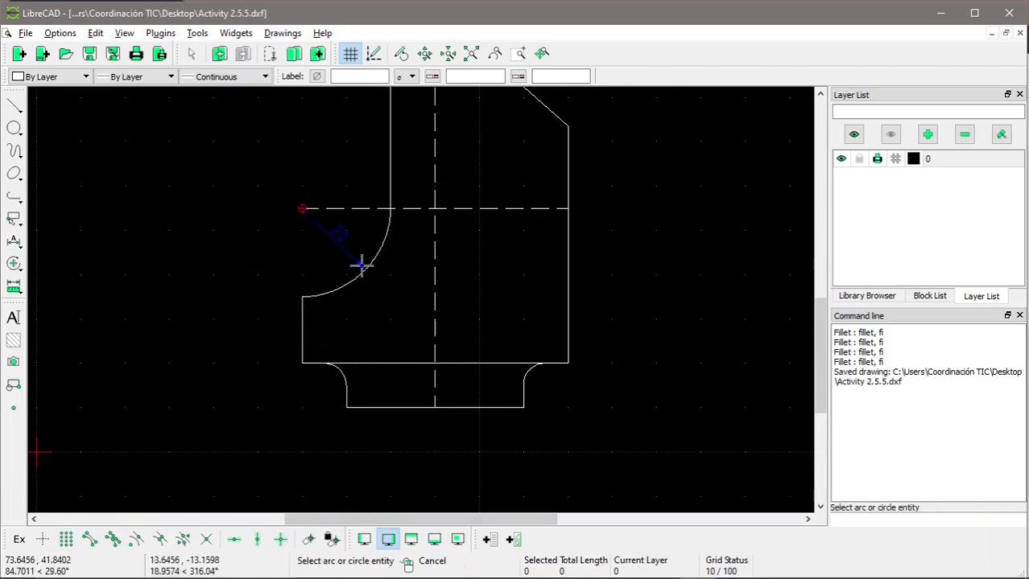
click(339, 370)
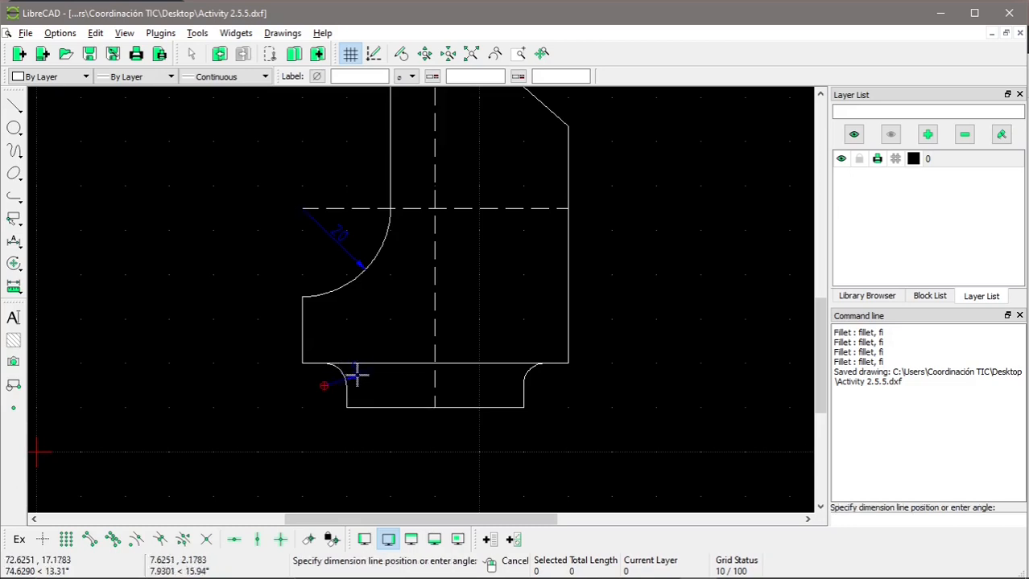
click(357, 363)
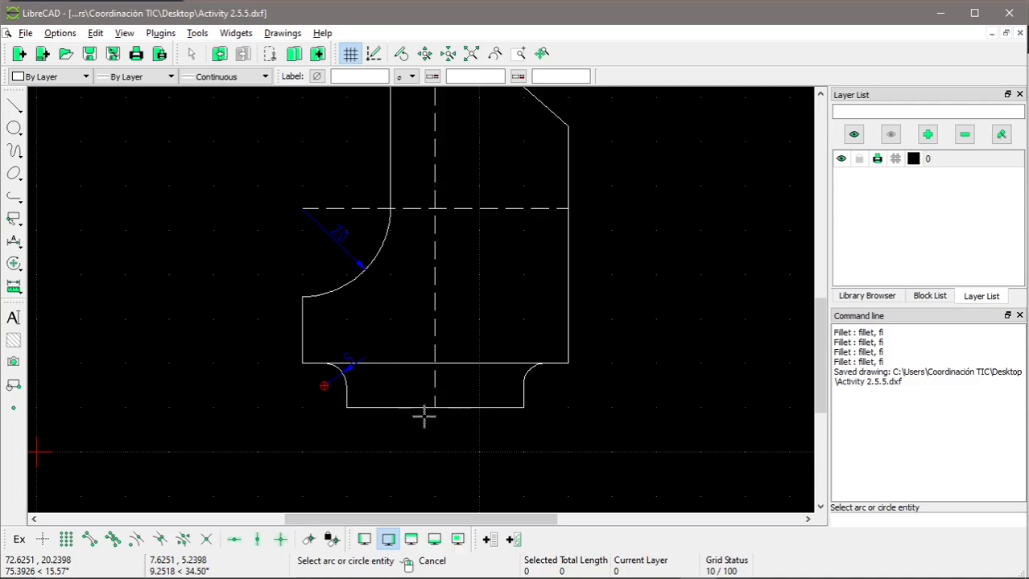
Add an aligned dimension to the piece's bottom edge from 70,10 to 110,10, with its dimension line on the grid at y=0.
click(15, 244)
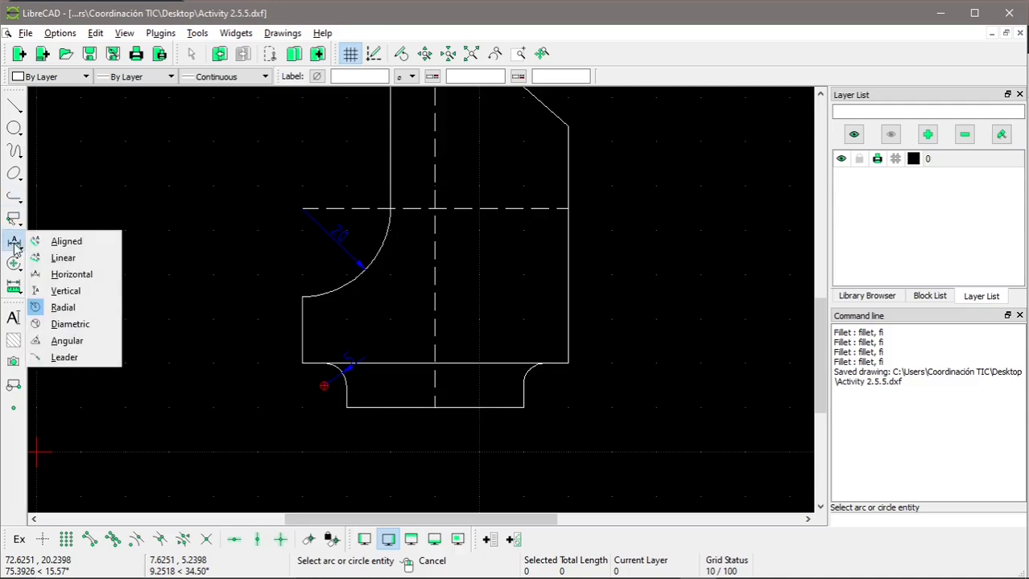
click(72, 244)
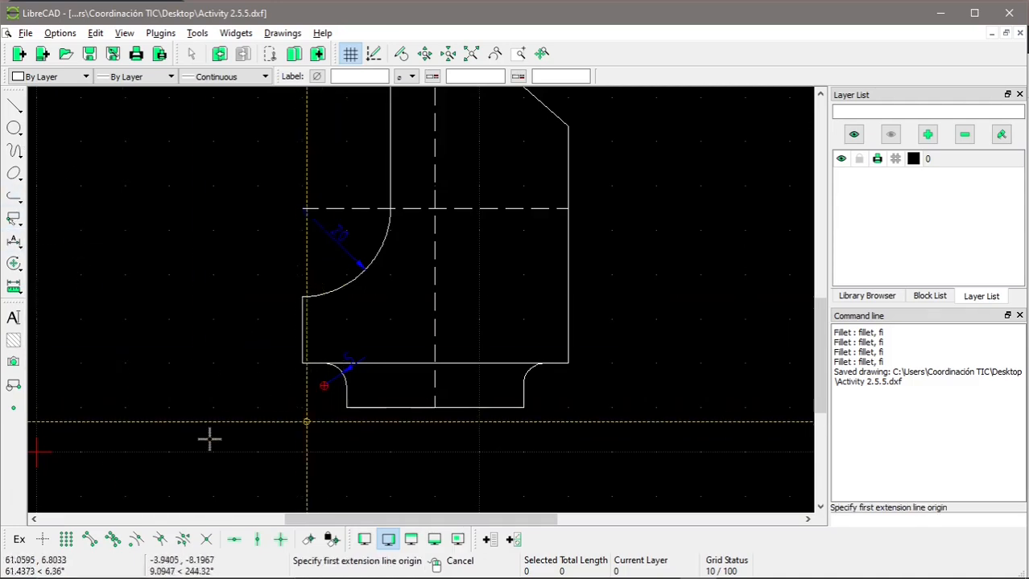
click(89, 540)
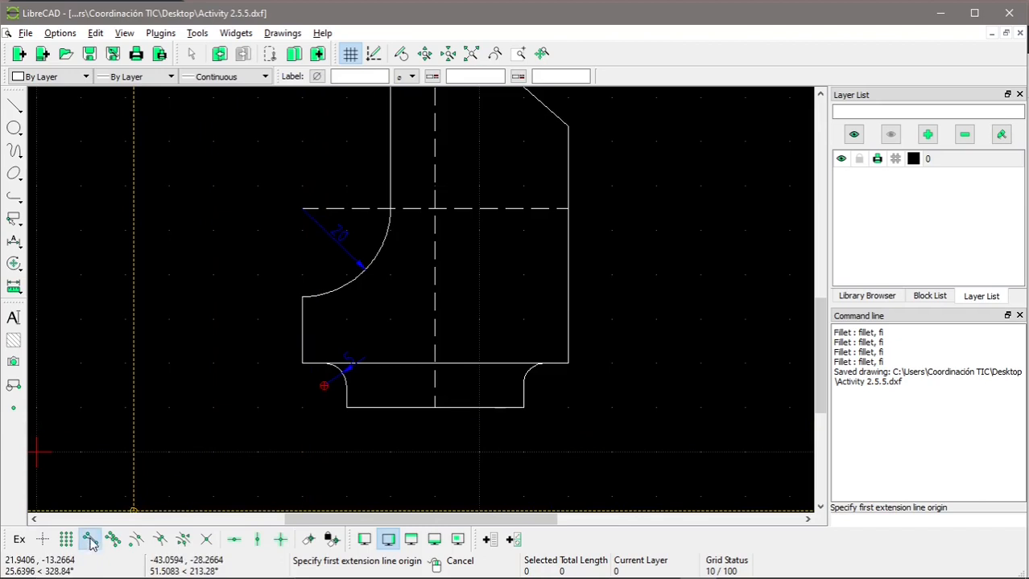
click(346, 407)
click(524, 407)
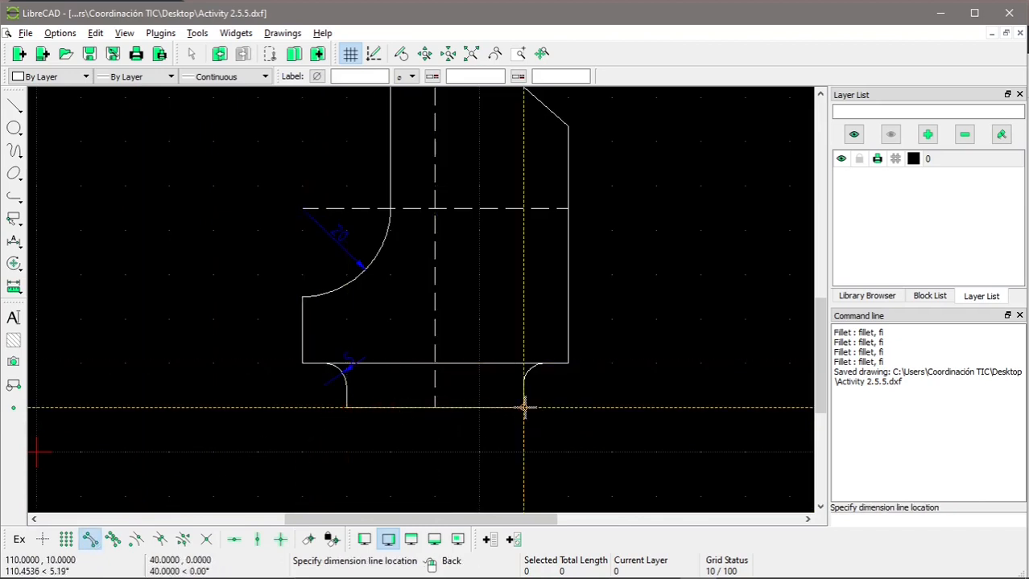
click(66, 539)
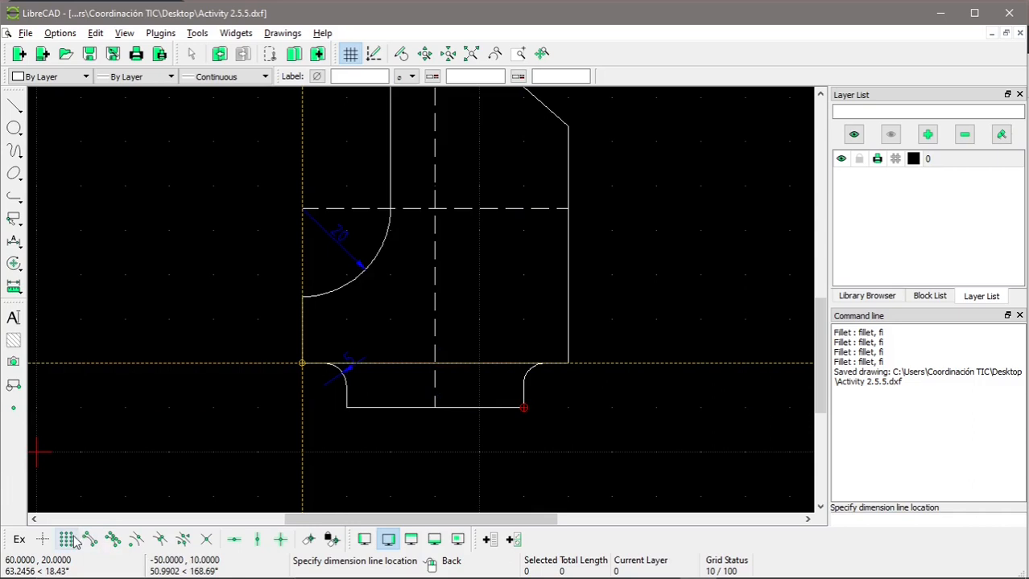
click(464, 439)
Dimension the wide horizontal edge from 60,20 to 120,20, placing the dimension line below the bottom-edge dimension at y=-10.
drag(819, 332, 809, 372)
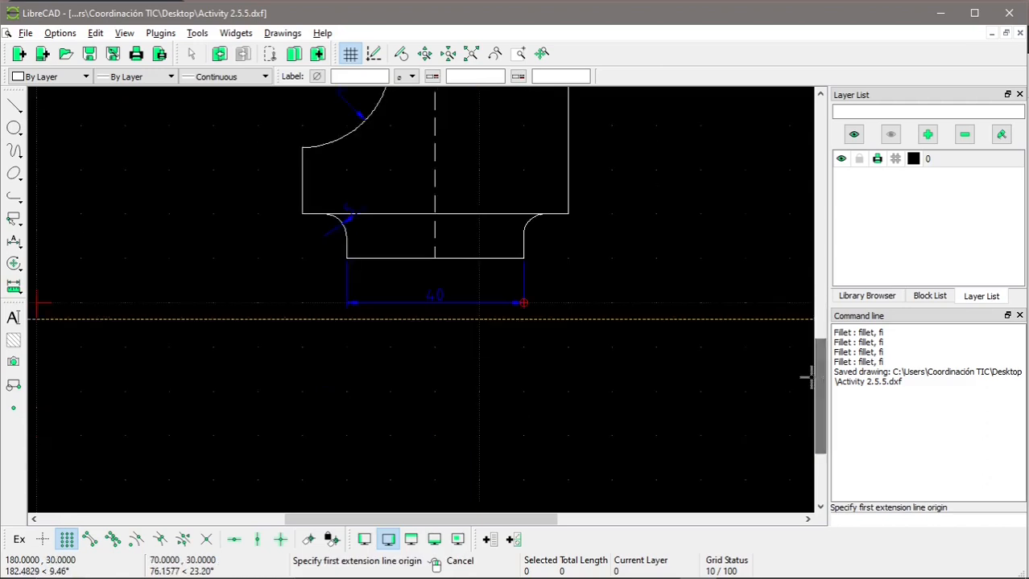
click(88, 540)
click(303, 215)
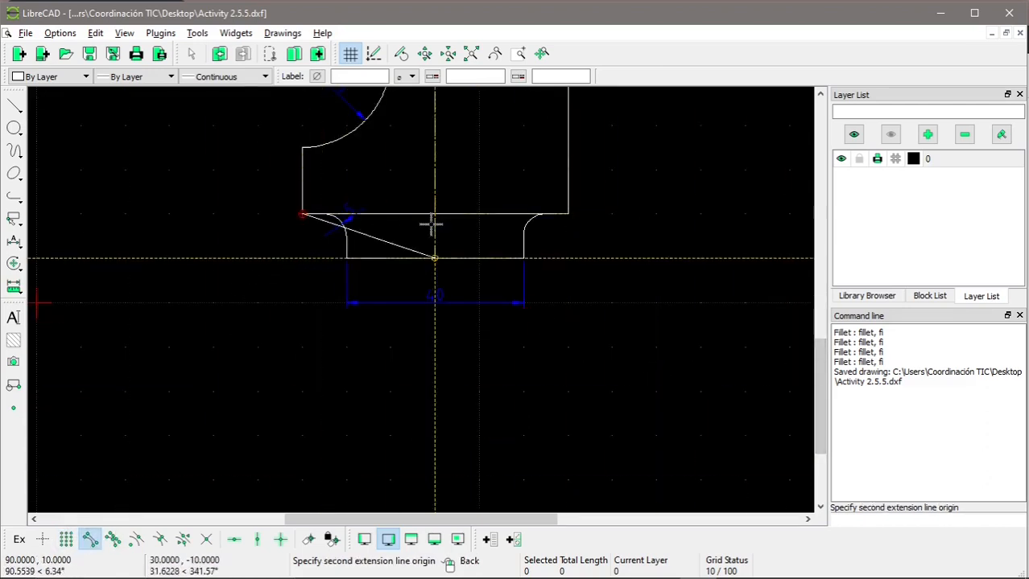
click(566, 214)
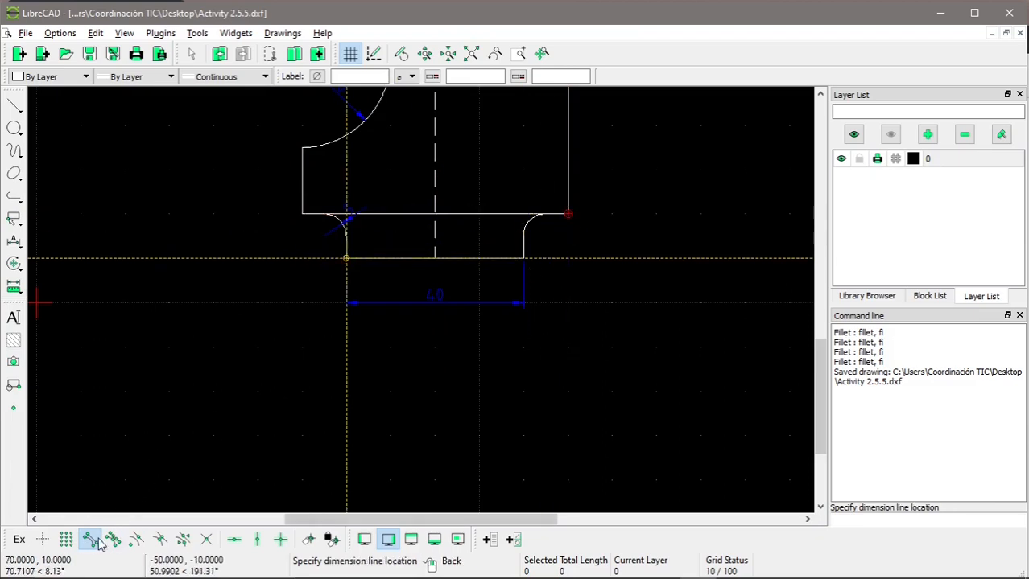
click(66, 539)
click(395, 348)
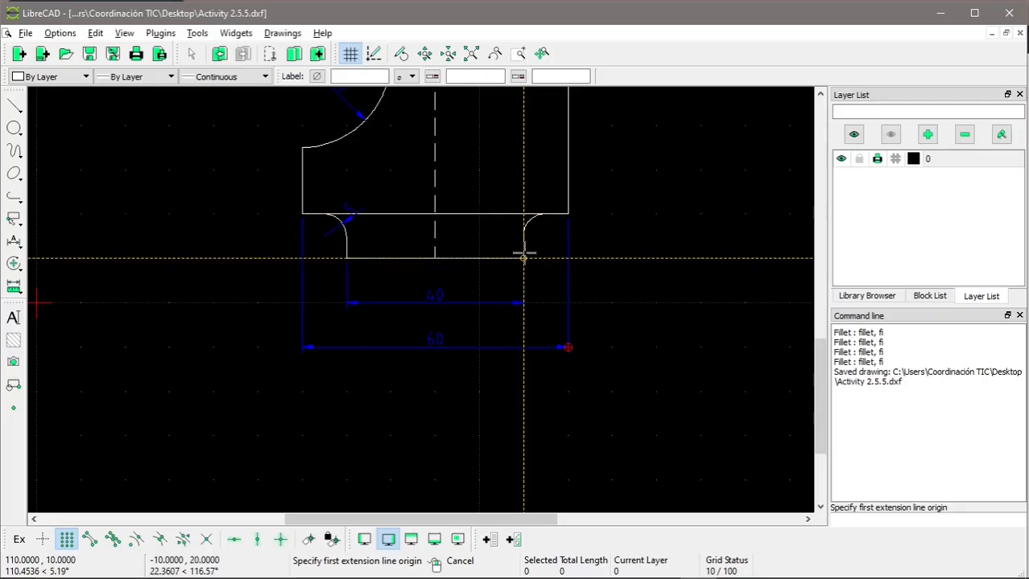
Dimension the height of the lower step from 110,10 to 110,20, placing the dimension line outside the piece at x=130.
click(523, 258)
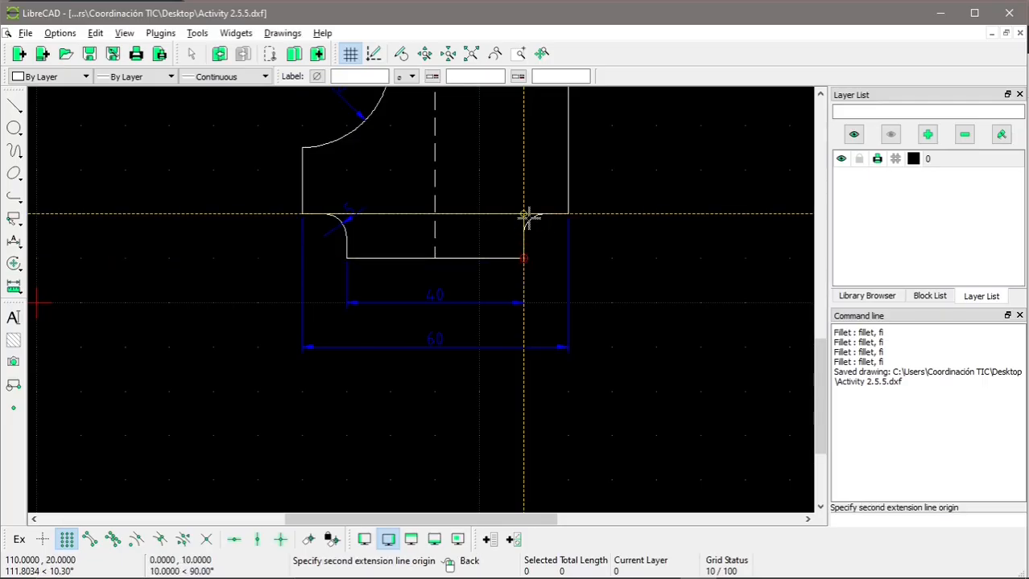
click(523, 214)
click(594, 223)
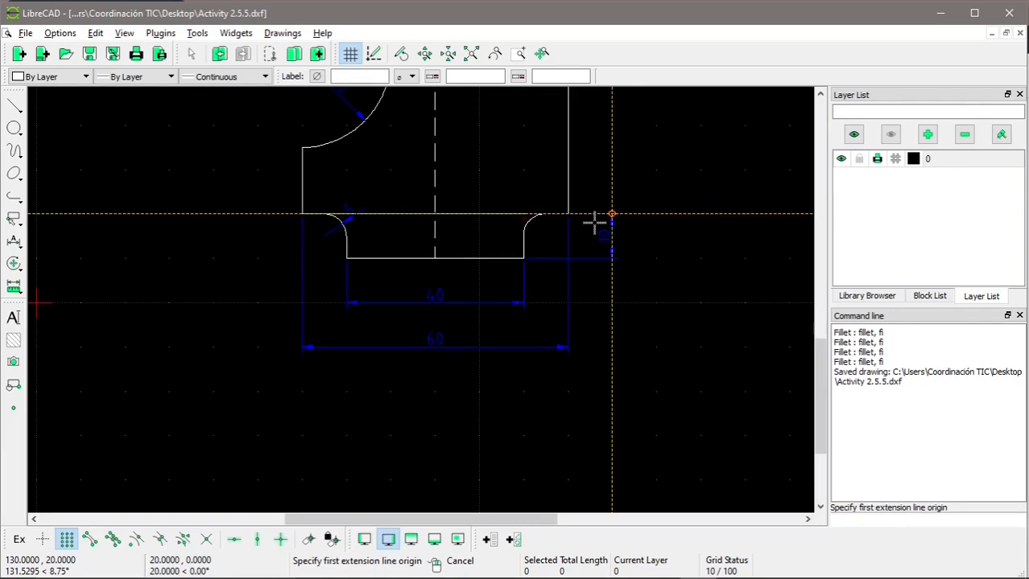
Dimension the vertical distance from the bottom corner at 70,10 to the horizontal dashed line at 70,55, with the dimension line at x=50.
click(346, 258)
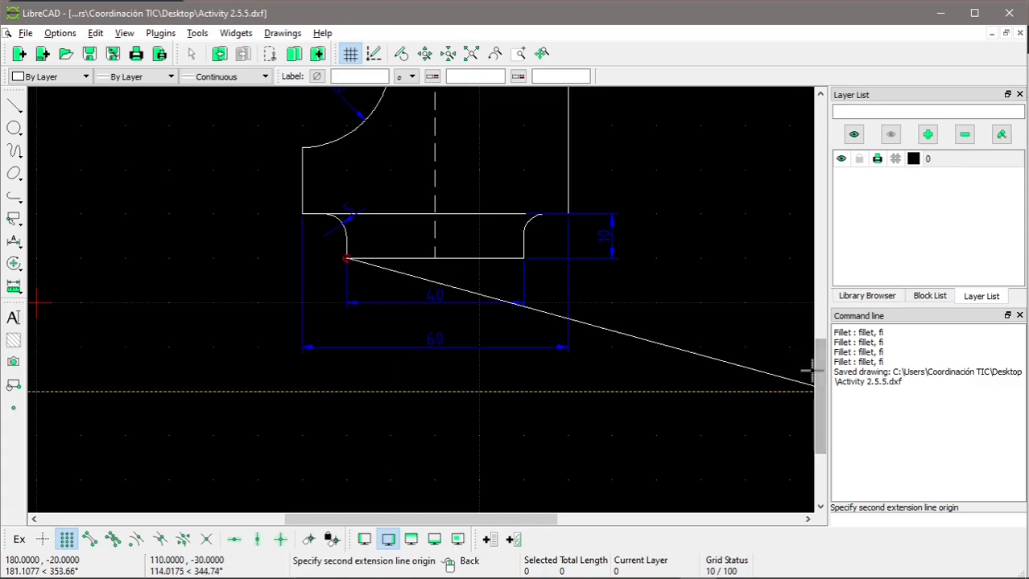
drag(817, 378, 817, 318)
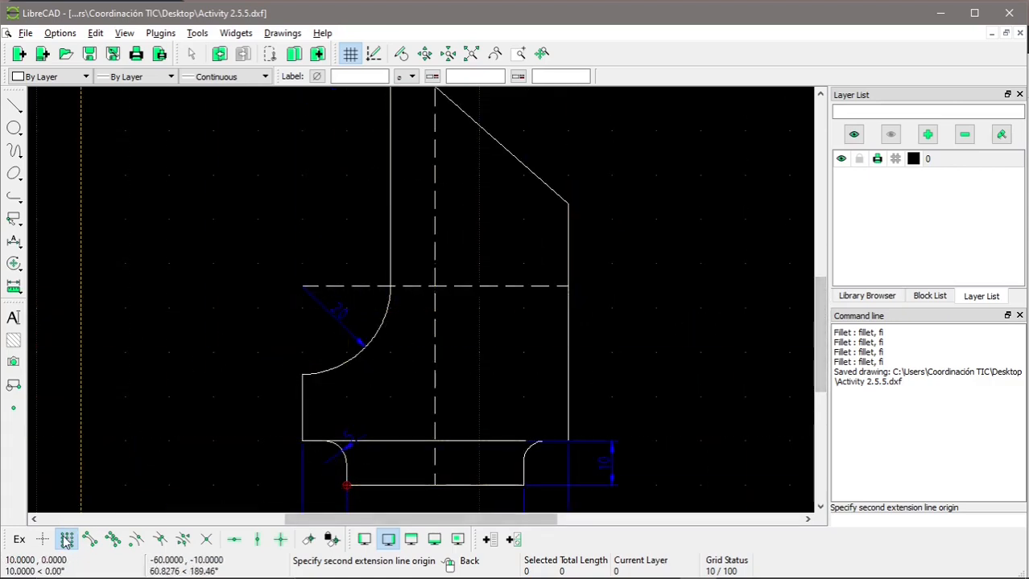
click(90, 540)
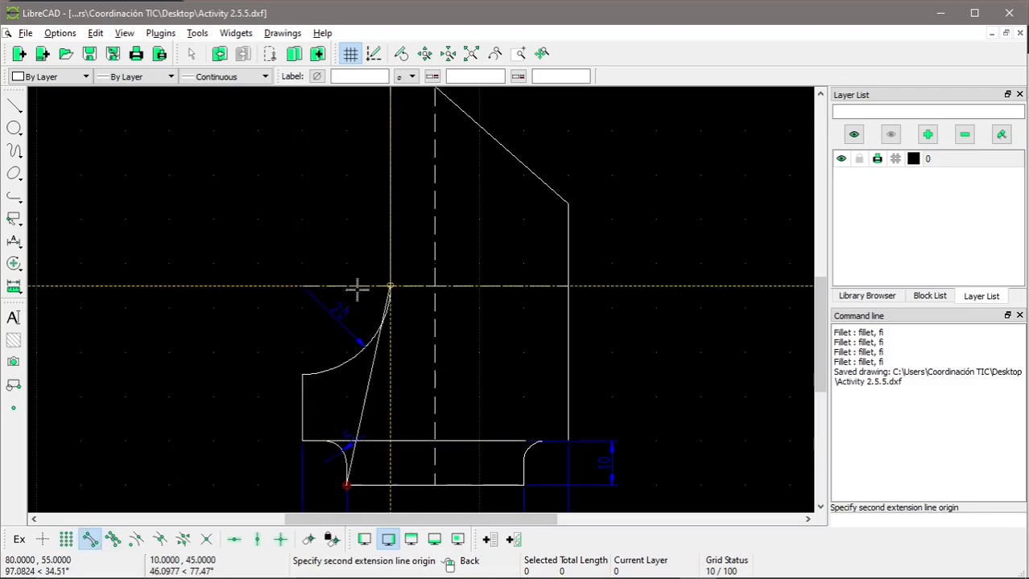
click(257, 539)
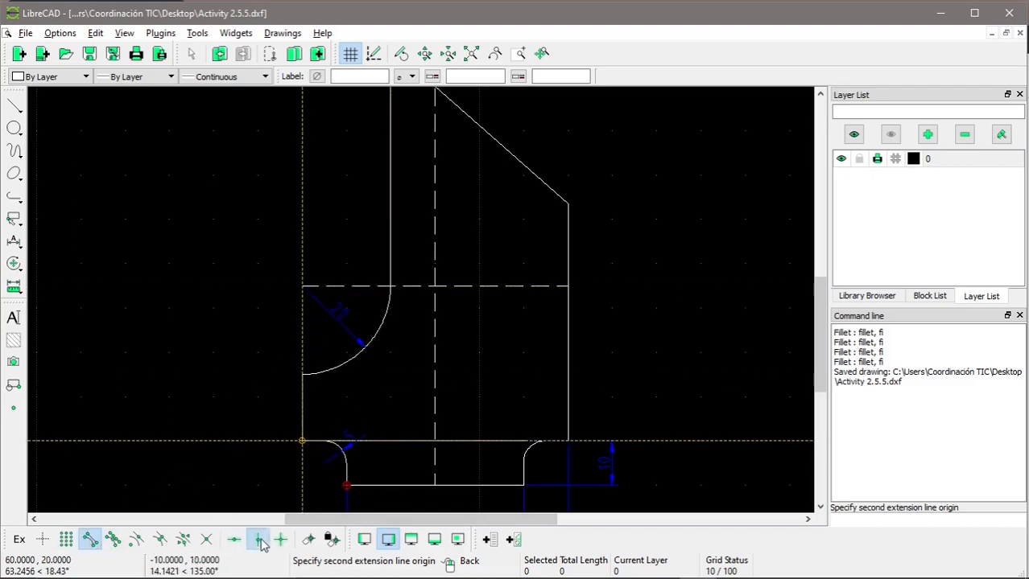
click(347, 286)
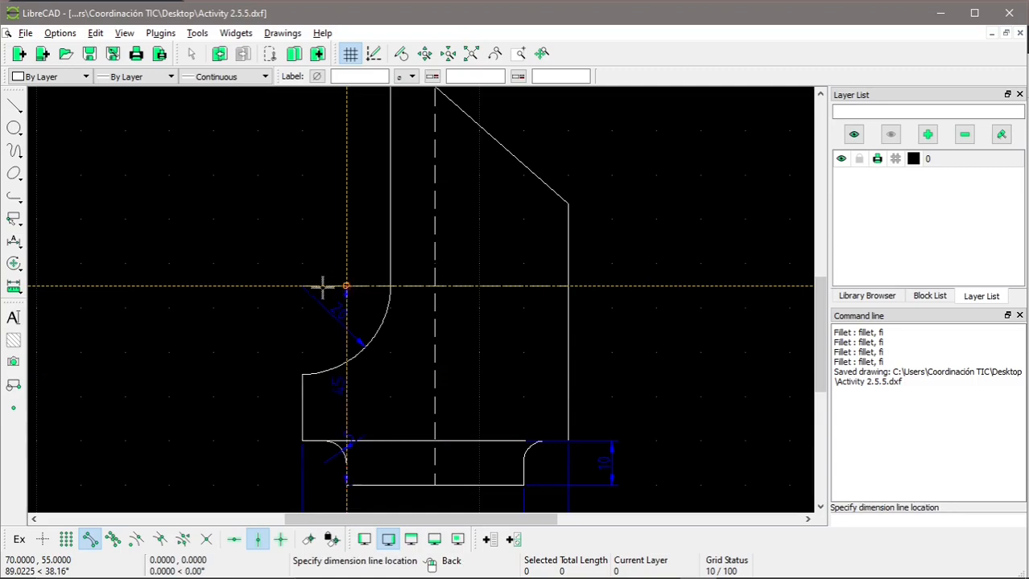
click(66, 539)
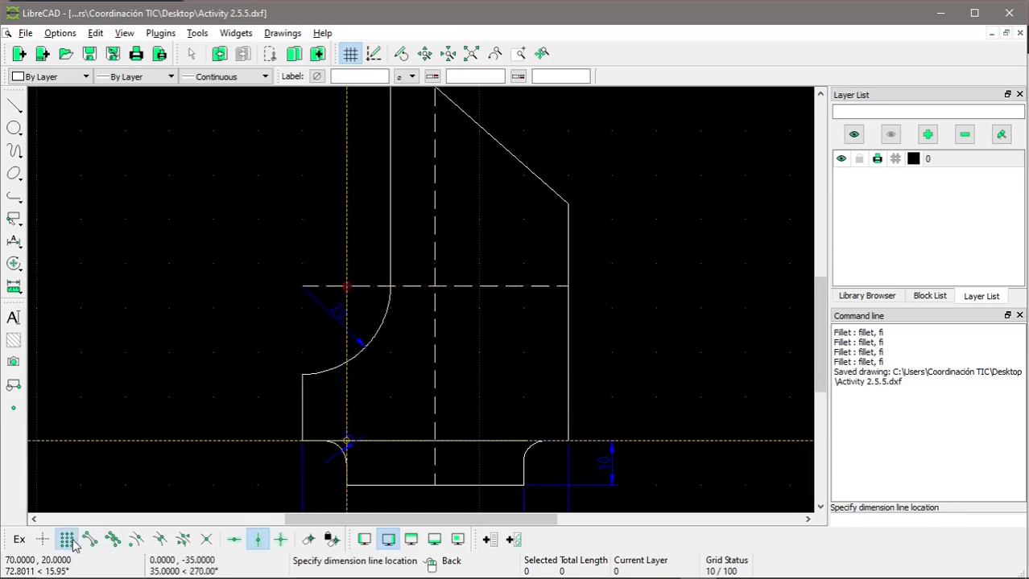
click(257, 539)
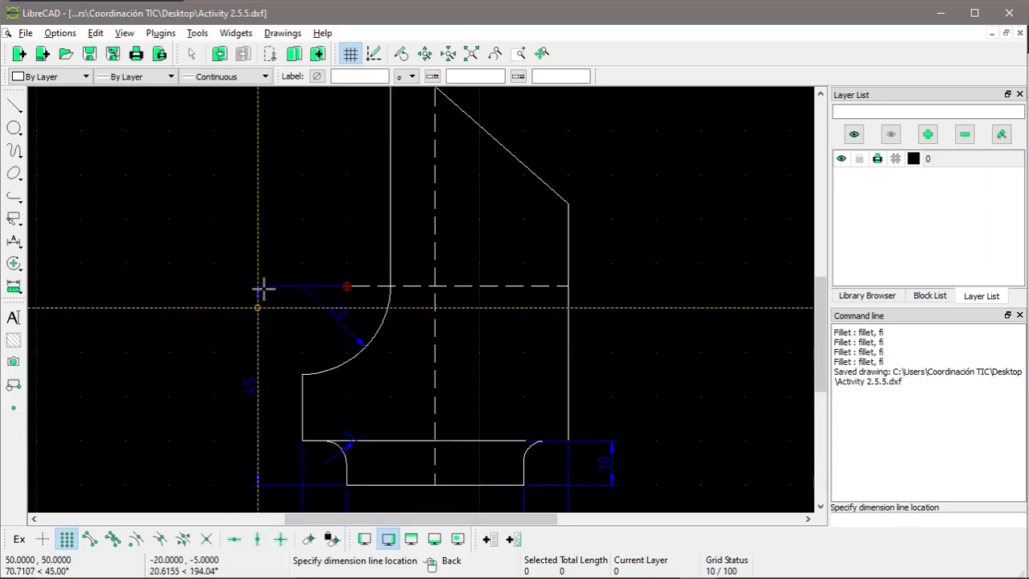
click(258, 292)
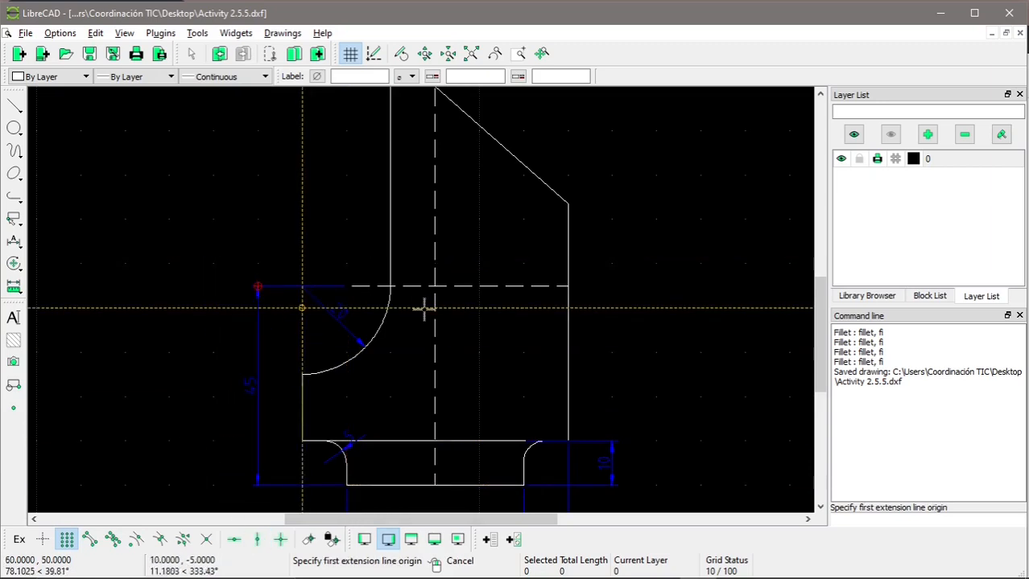
mouse_move(818, 314)
mouse_down()
mouse_move(819, 338)
mouse_move(822, 287)
mouse_up()
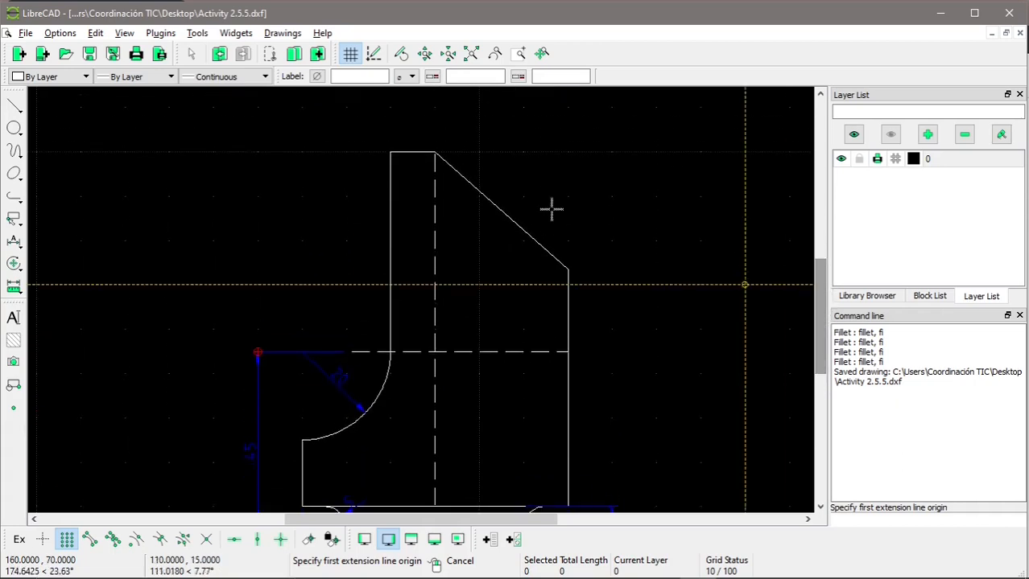
Dimension the piece's overall height from the top corner at 80,100 down to 80,10, placing the dimension line at x=40.
click(391, 151)
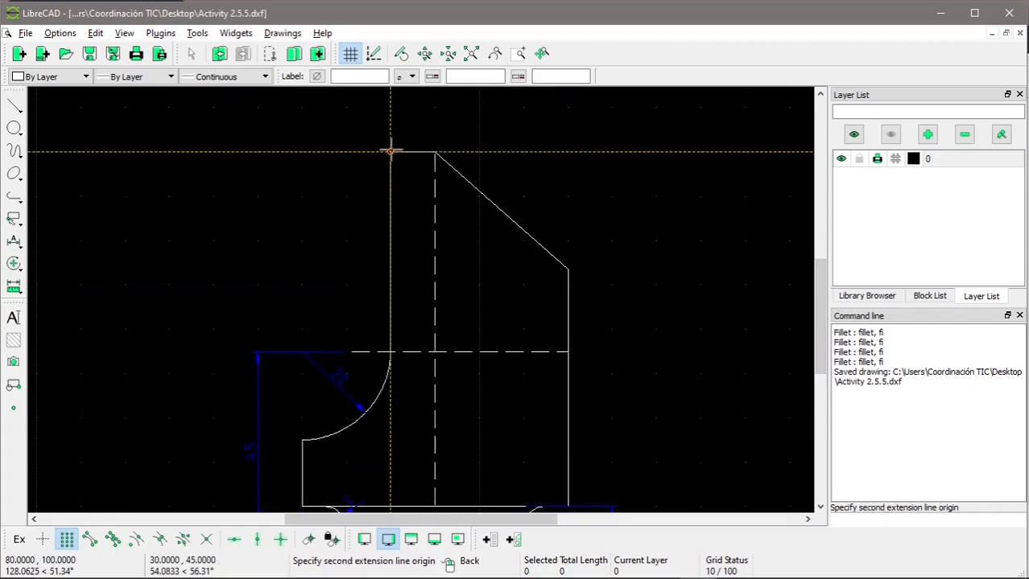
drag(819, 279, 820, 326)
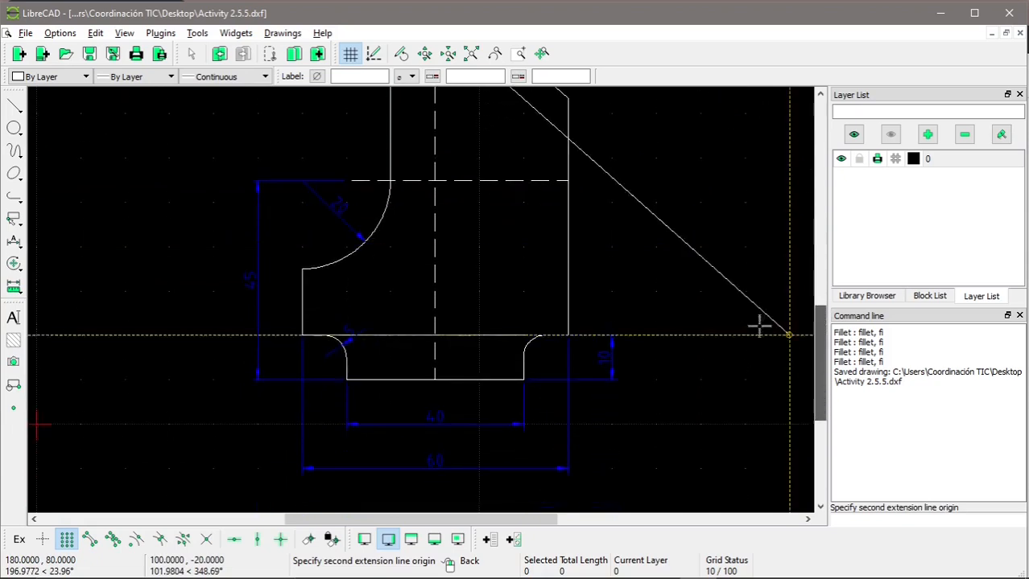
click(391, 379)
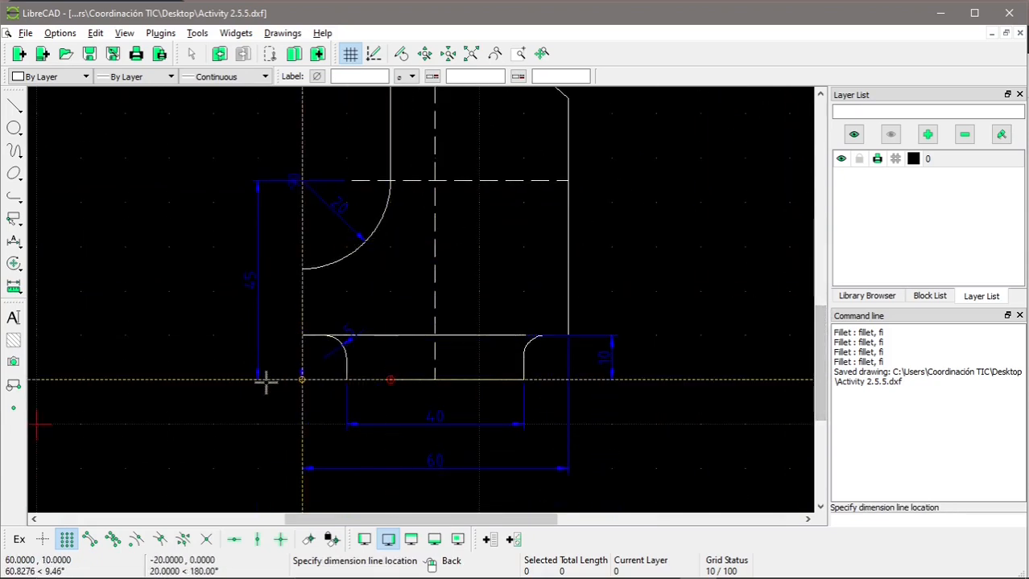
click(216, 381)
Add an aligned dimension to the slanted edge from 90,100 to its lower endpoint, using endpoint snapping, with the dimension line freely placed just outside the piece.
key(alt+Tab)
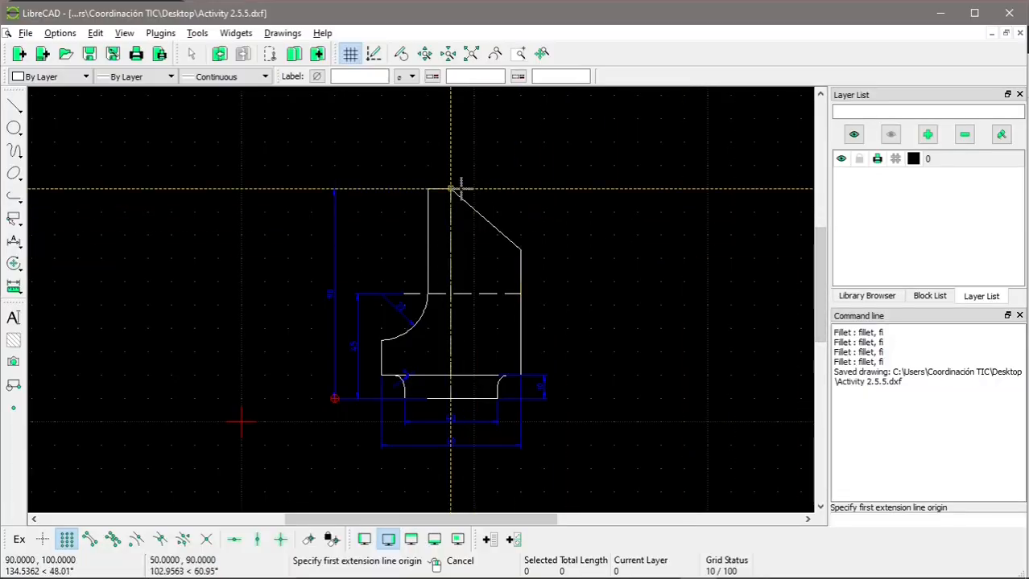
click(451, 189)
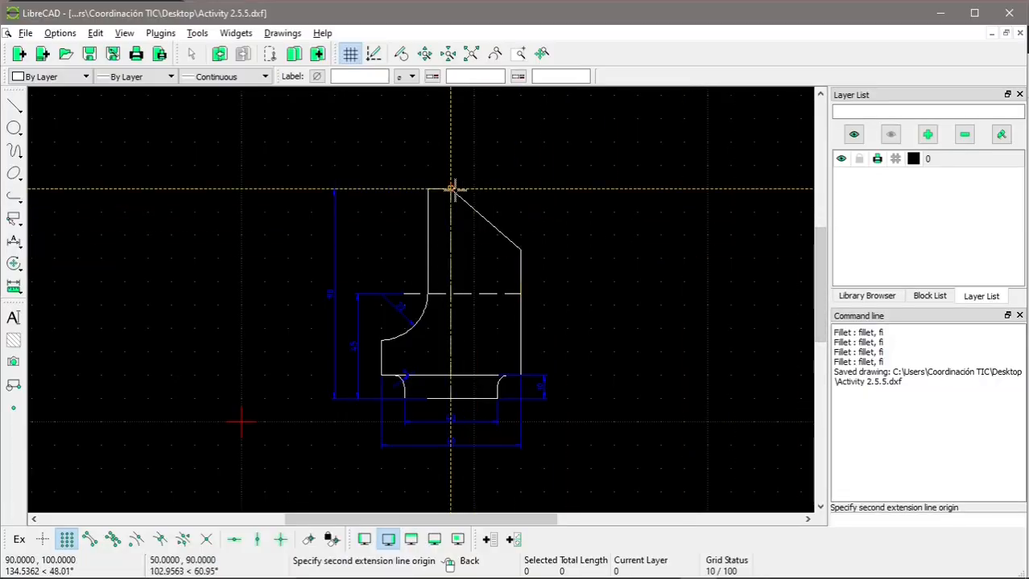
click(90, 540)
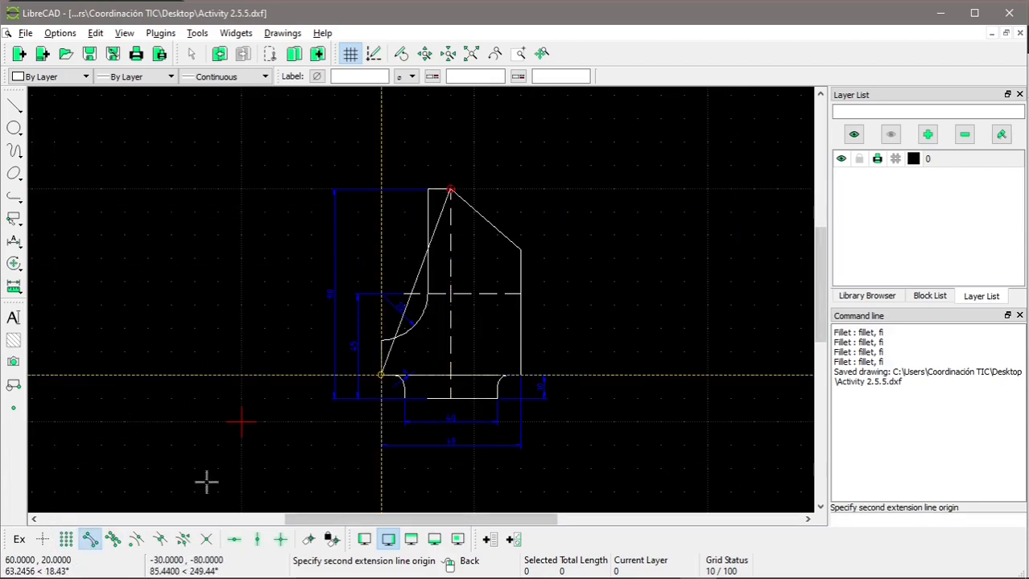
click(520, 250)
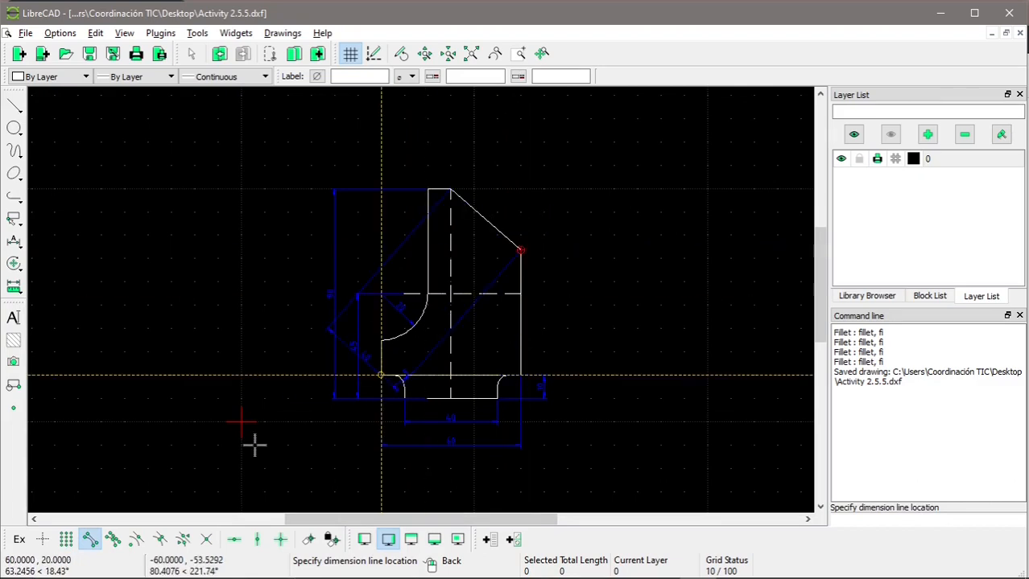
click(89, 540)
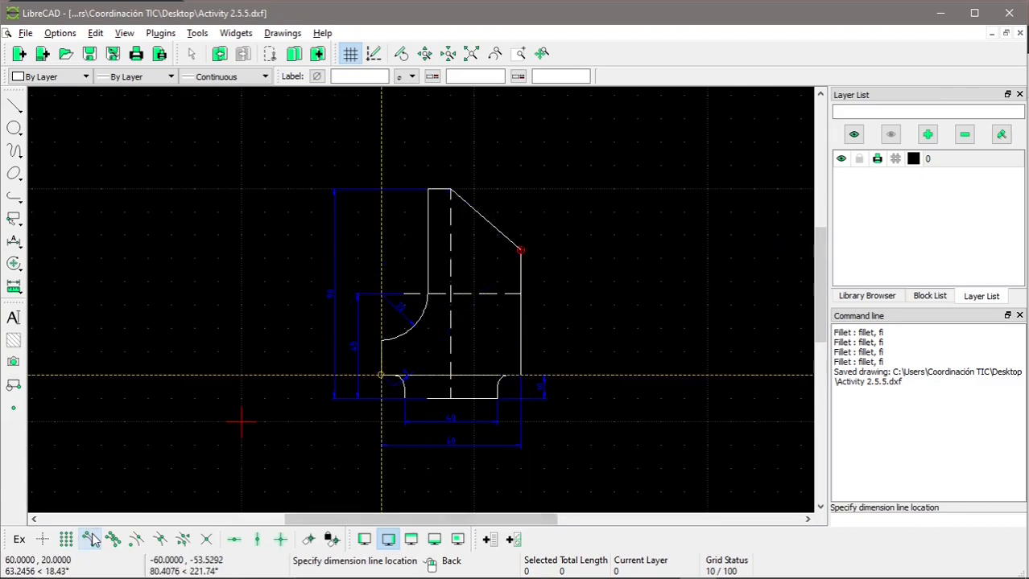
click(542, 243)
Compare the dimensions with the Activity 2.5.5 reference in Google Docs, return to LibreCAD and save the drawing.
key(alt+Tab)
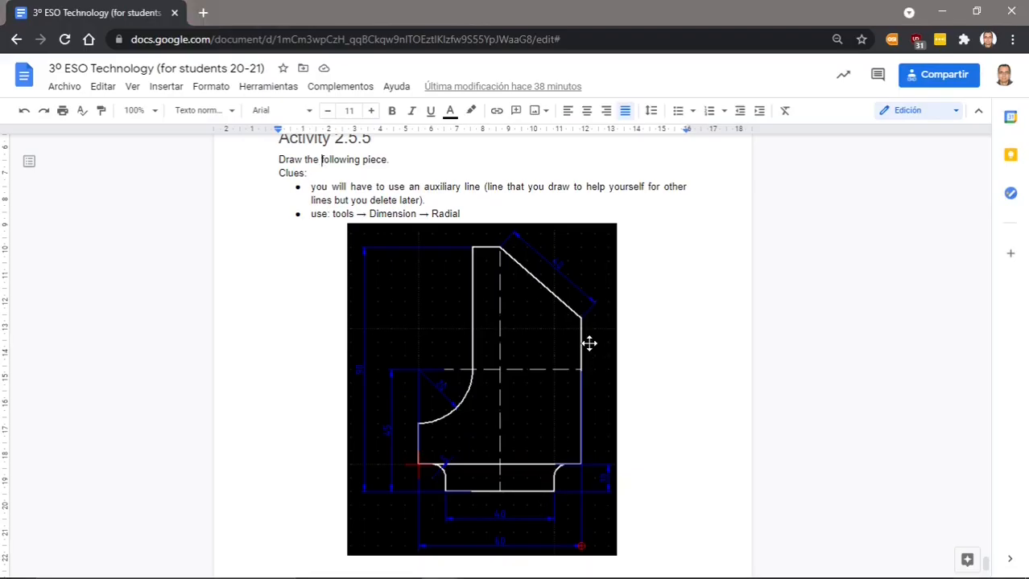
key(alt+Tab)
key(ctrl+s)
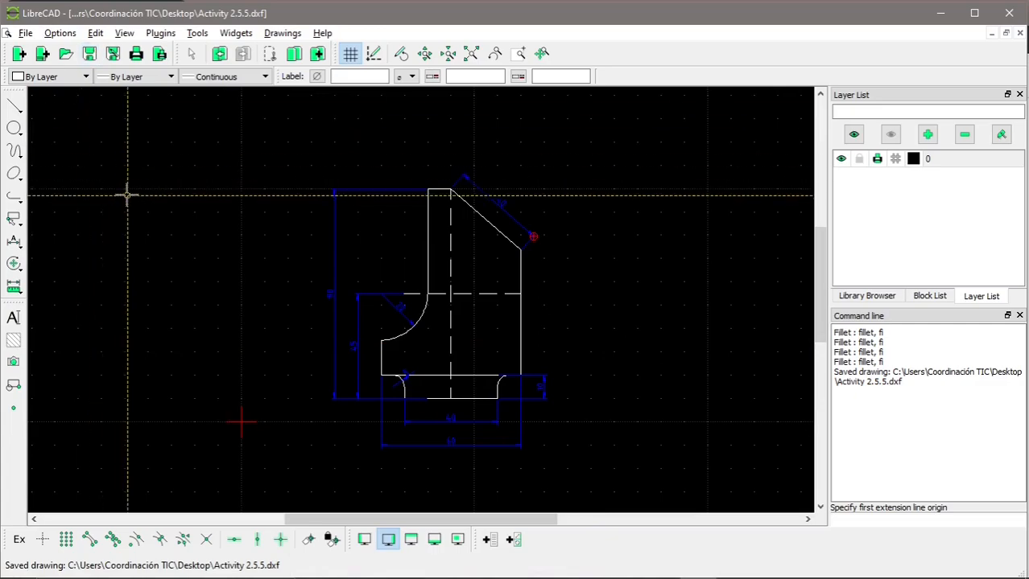